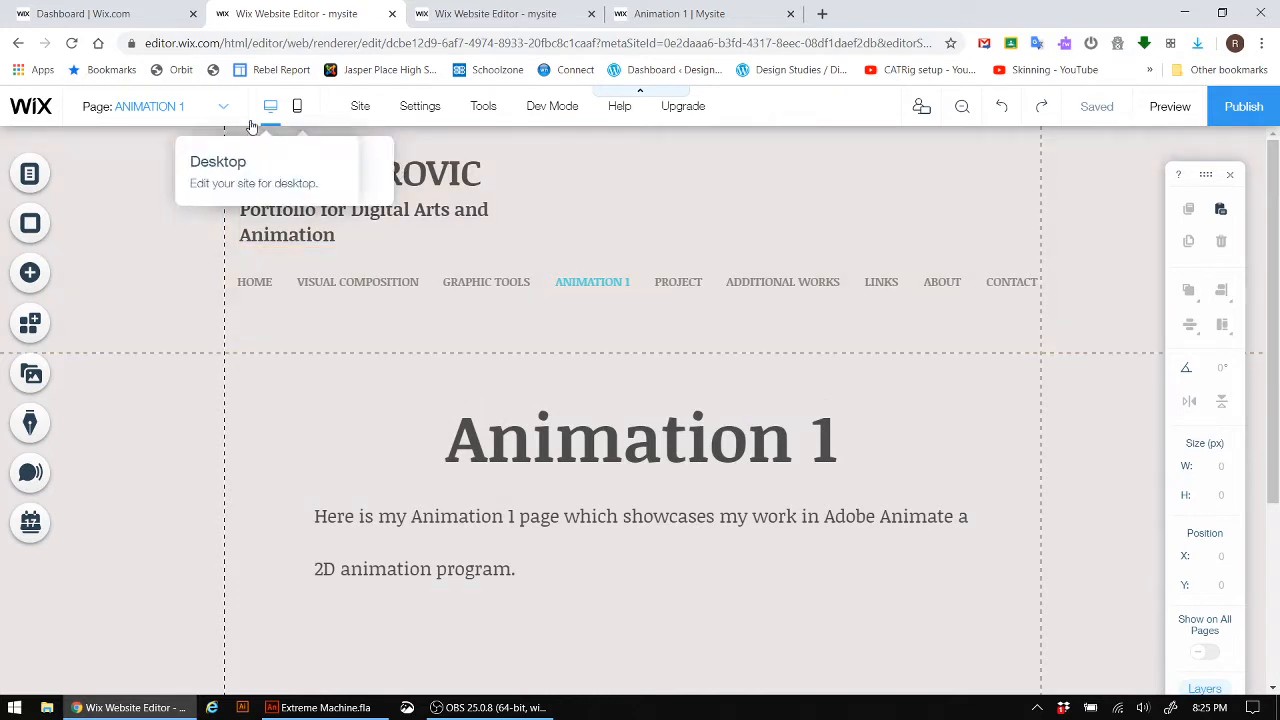
Step: View the HOME page in the site editor and return to the ANIMATION 1 page
{"action": "left_click", "coordinate": [160, 106]}
{"action": "left_click", "coordinate": [110, 140]}
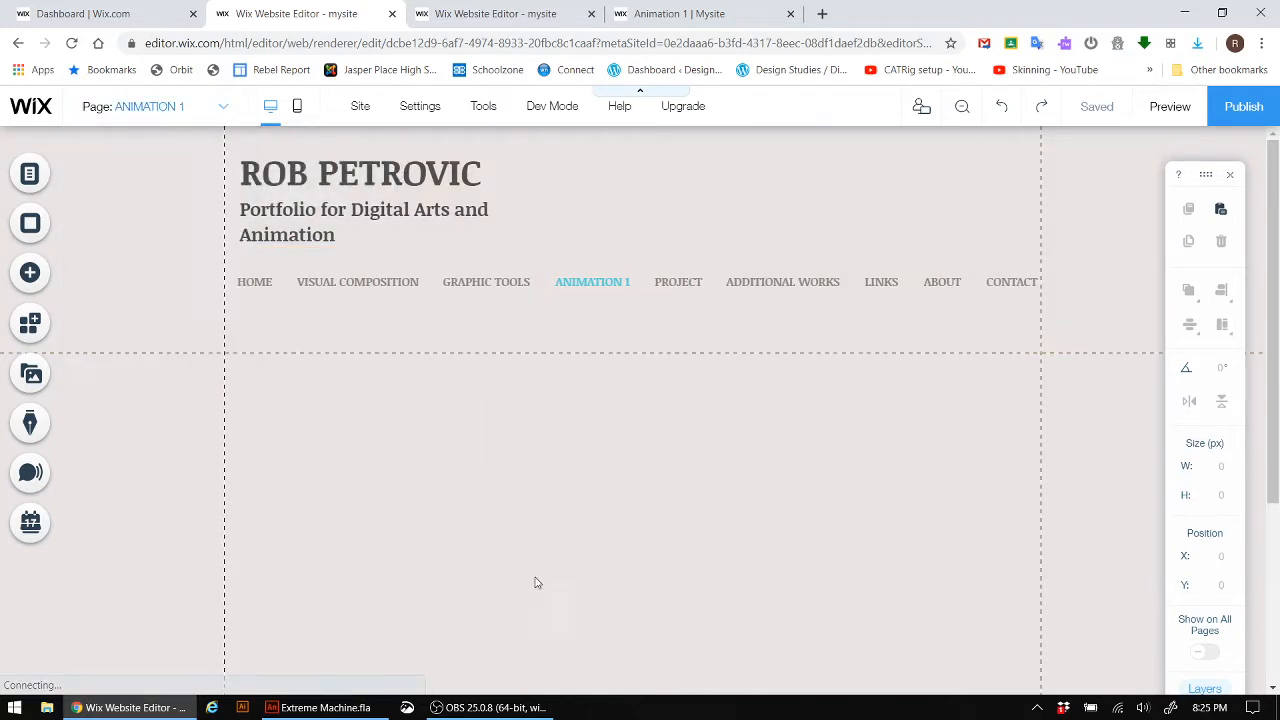
{"action": "right_click", "coordinate": [590, 511]}
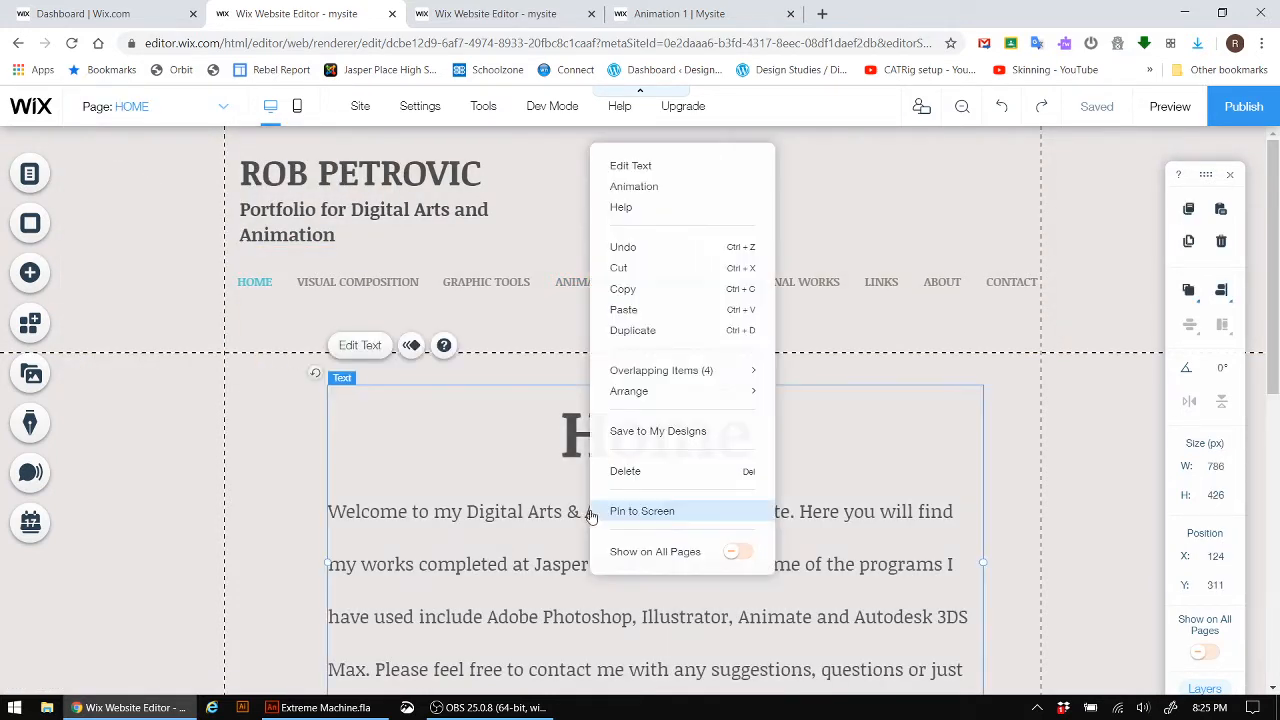
{"action": "left_click", "coordinate": [212, 112]}
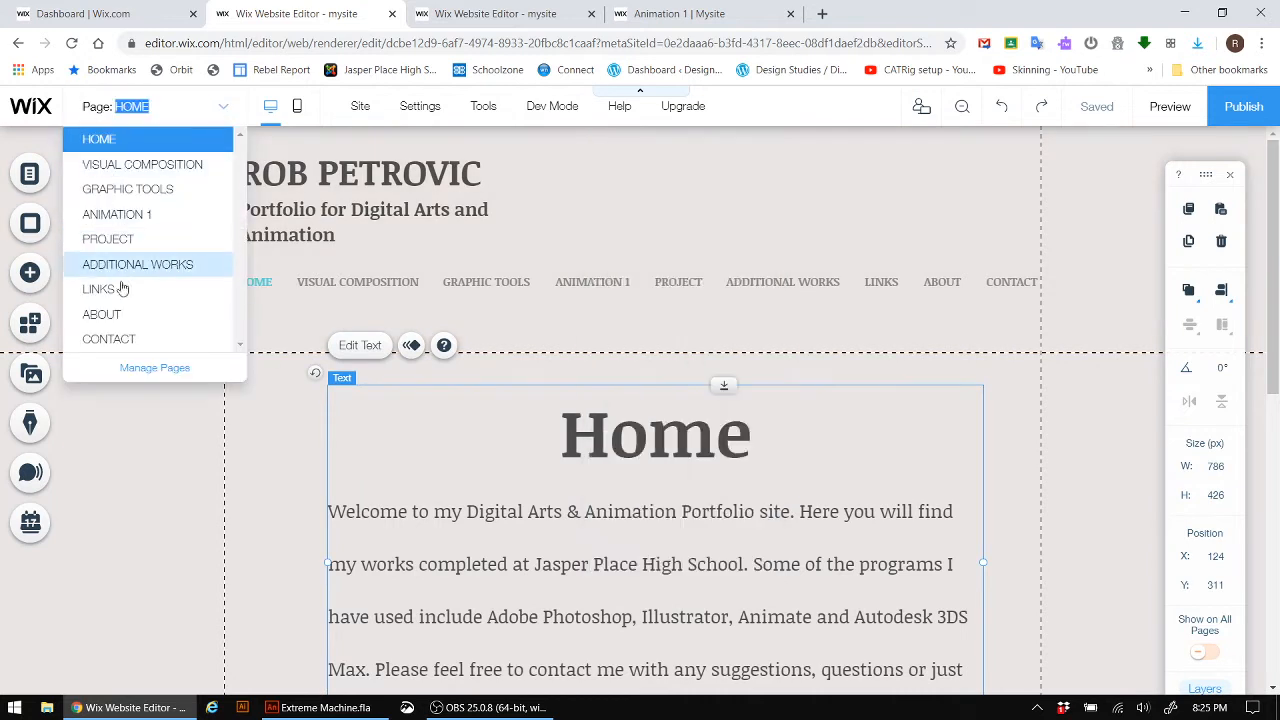
{"action": "left_click", "coordinate": [110, 214]}
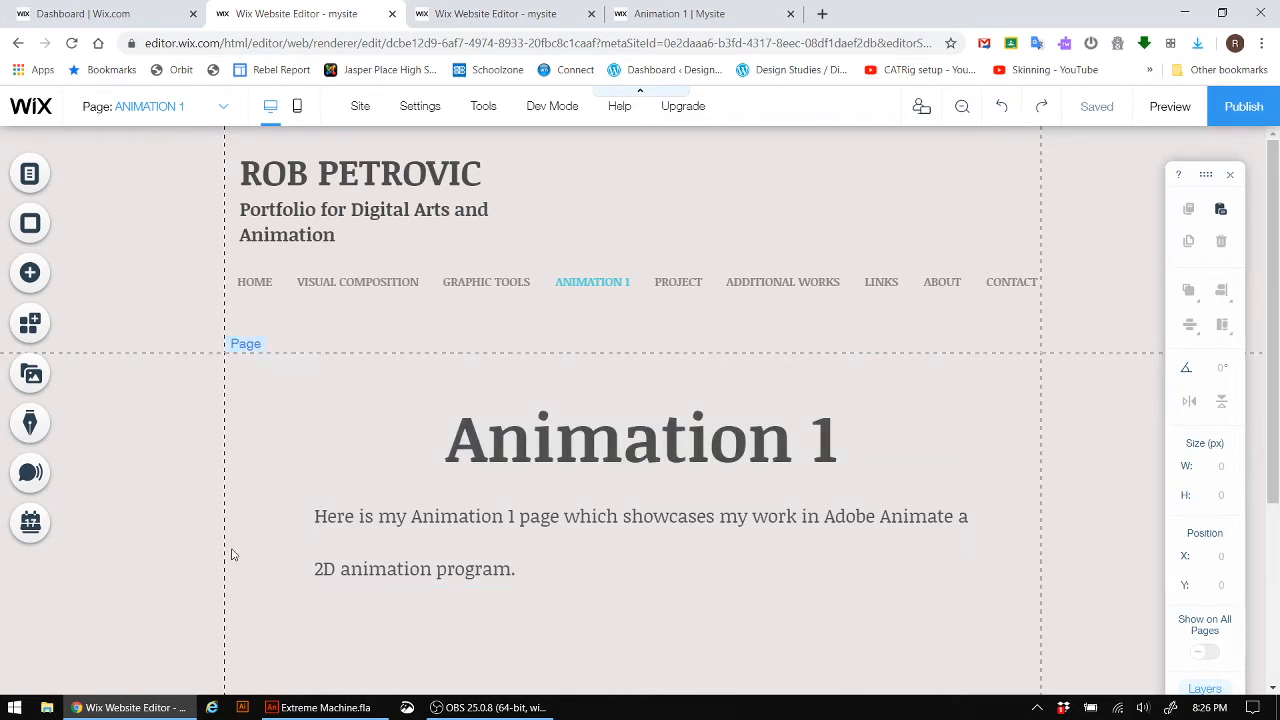
Step: Switch to Adobe Animate, export Extreme Machine as a video replacing the existing MOV, and encode it as an H.264 MP4 in Adobe Media Encoder
{"action": "left_click", "coordinate": [330, 706]}
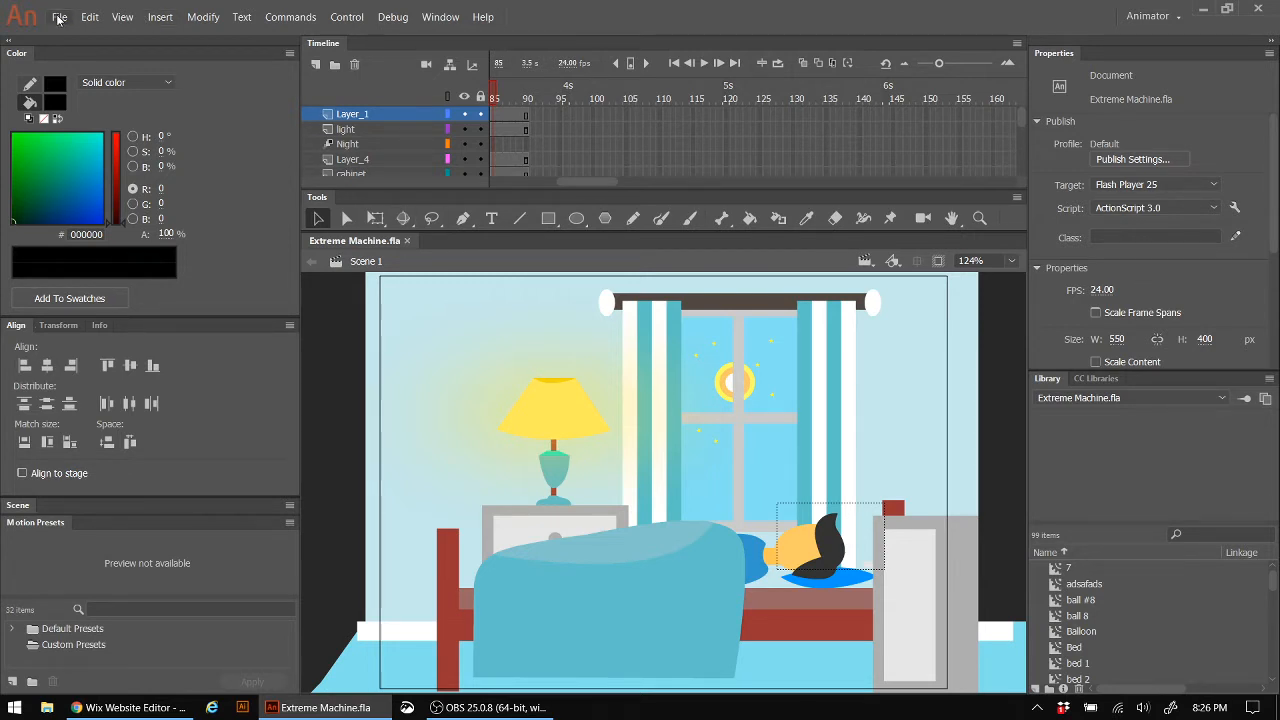
{"action": "left_click", "coordinate": [58, 18]}
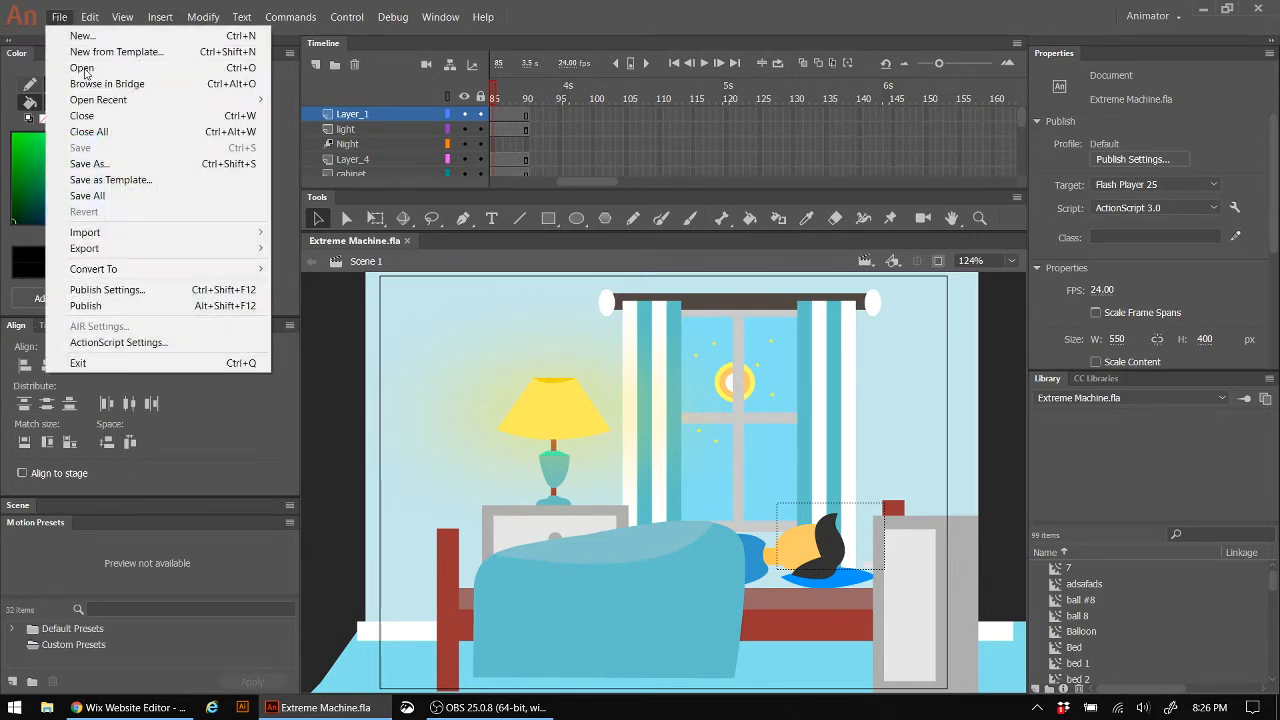
{"action": "left_click", "coordinate": [201, 252]}
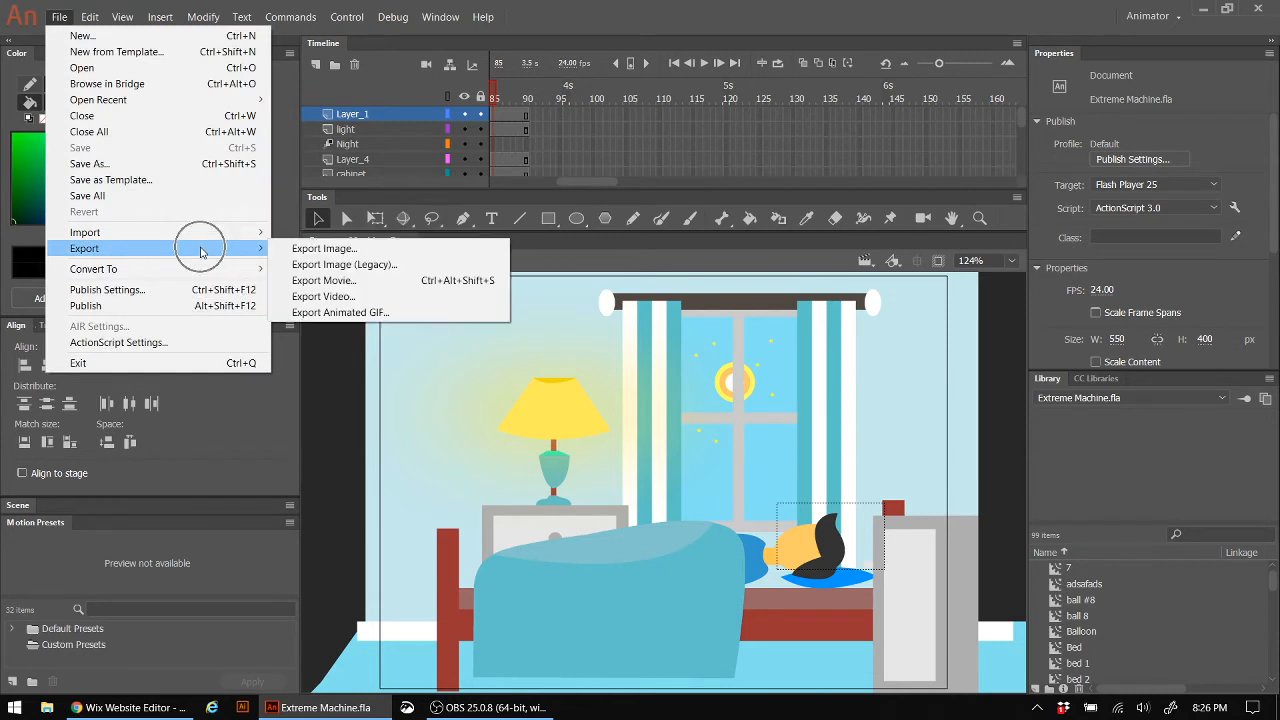
{"action": "left_click", "coordinate": [357, 298]}
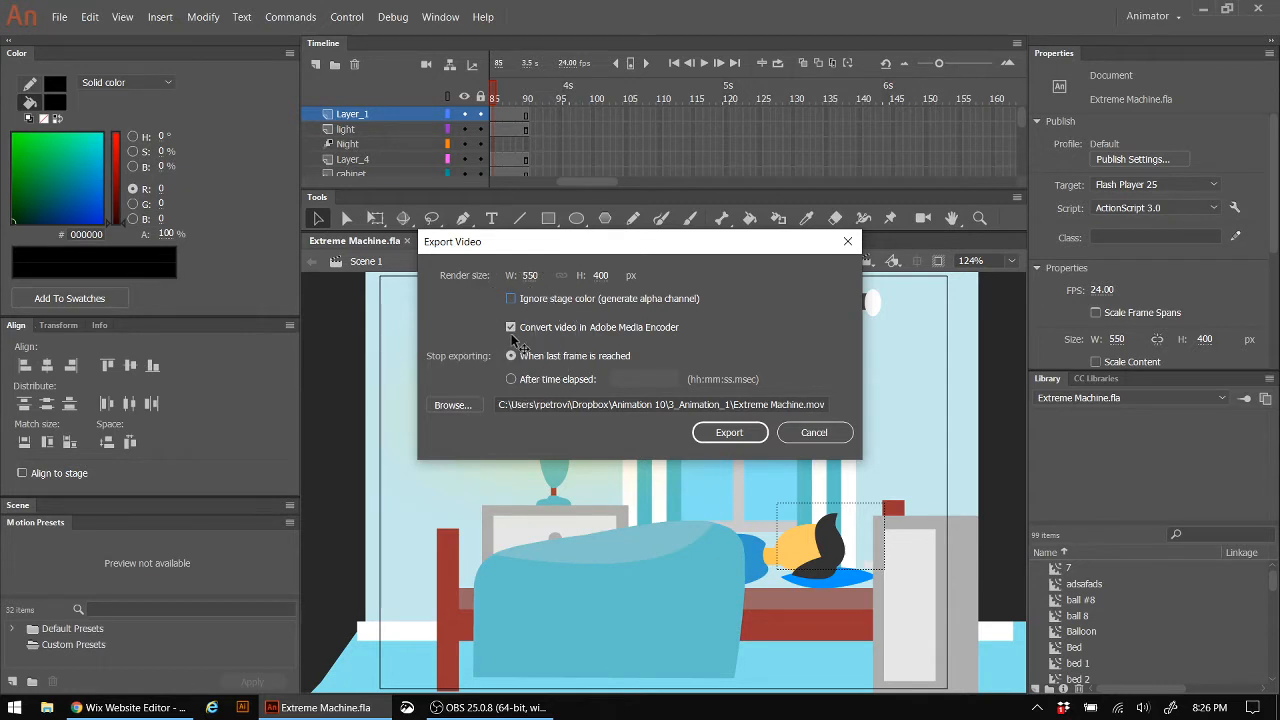
{"action": "left_click", "coordinate": [735, 435]}
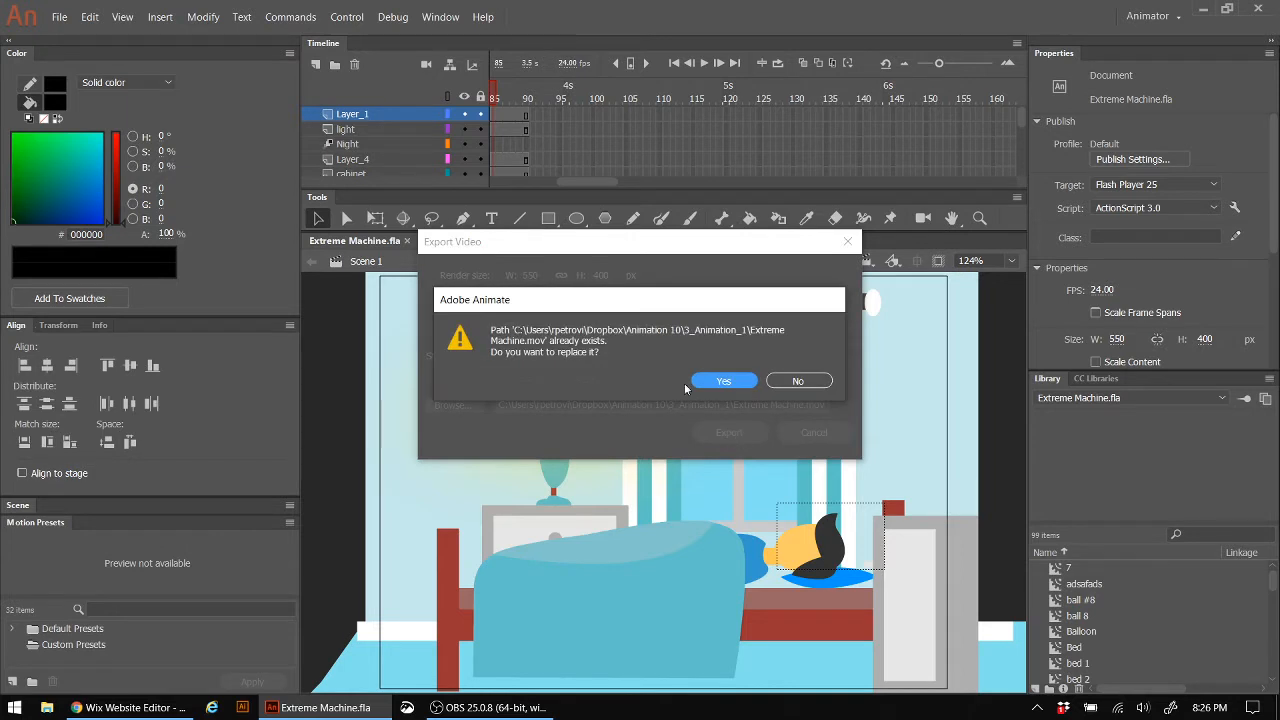
{"action": "left_click", "coordinate": [733, 383]}
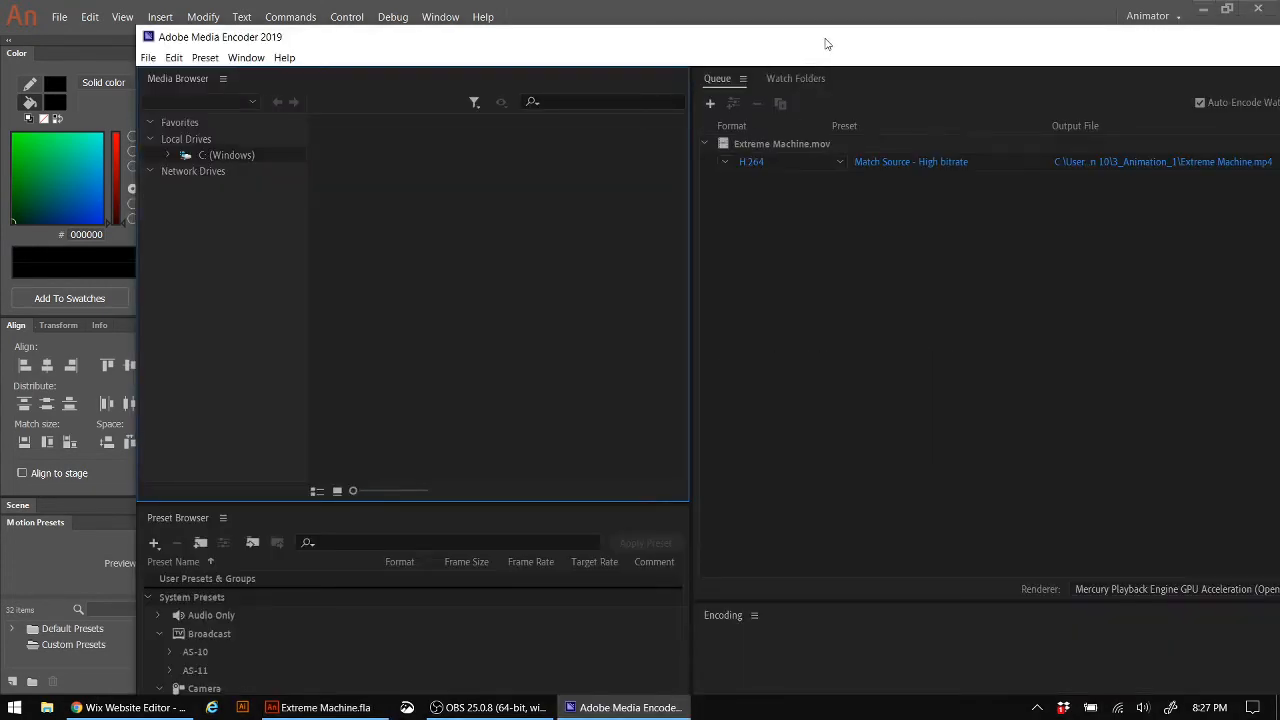
{"action": "left_click_drag", "start_coordinate": [826, 40], "coordinate": [698, 22]}
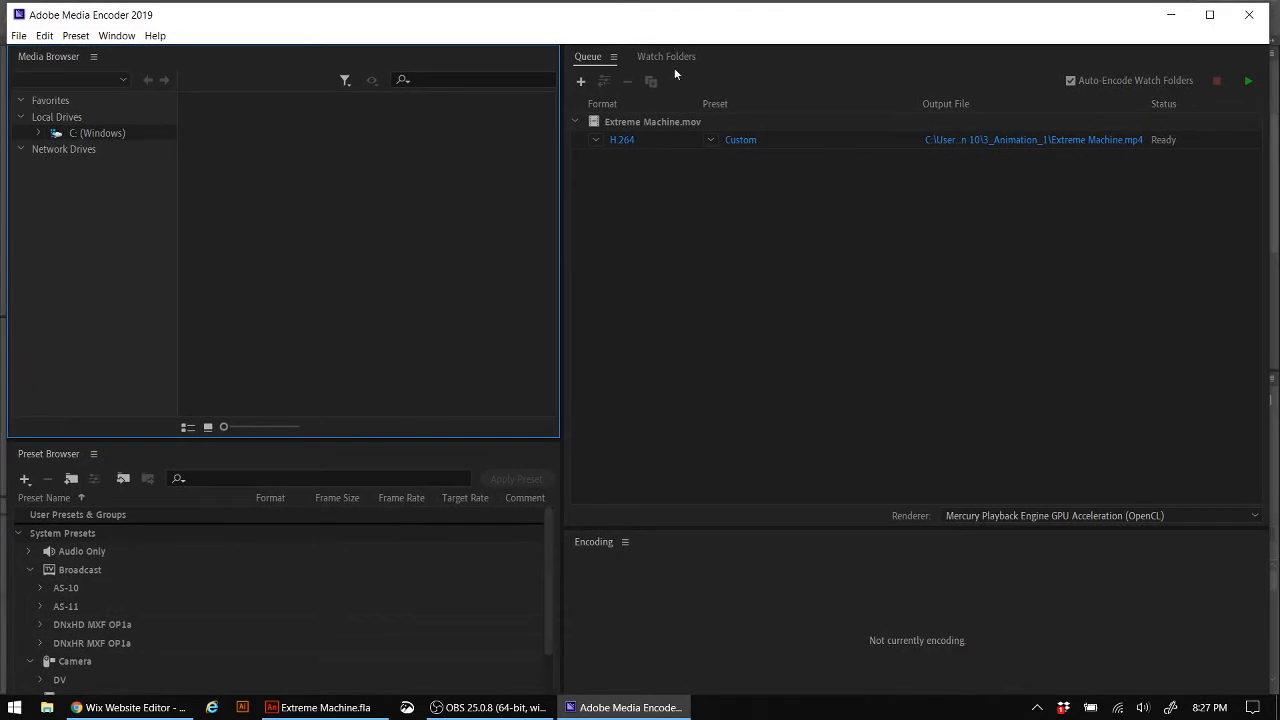
{"action": "left_click", "coordinate": [1249, 84]}
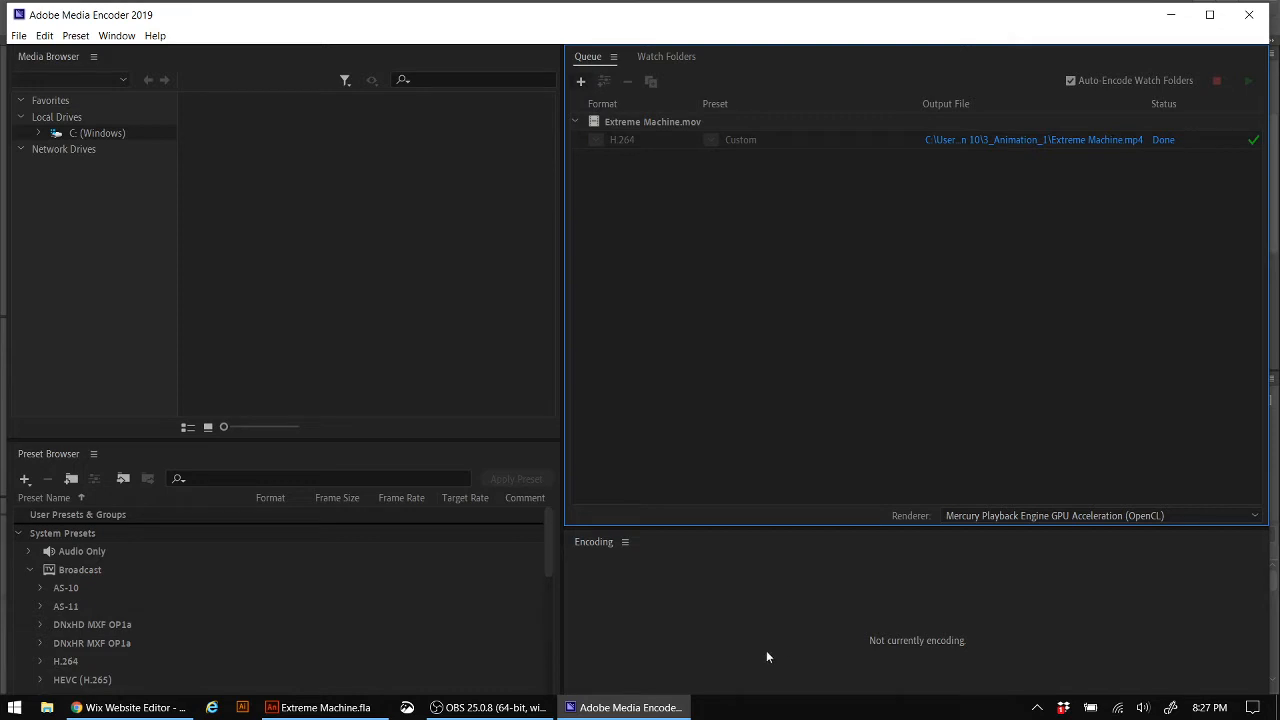
Step: Switch to File Explorer and open the 3_Animation_1 folder inside Animation 10
{"action": "left_click", "coordinate": [46, 707]}
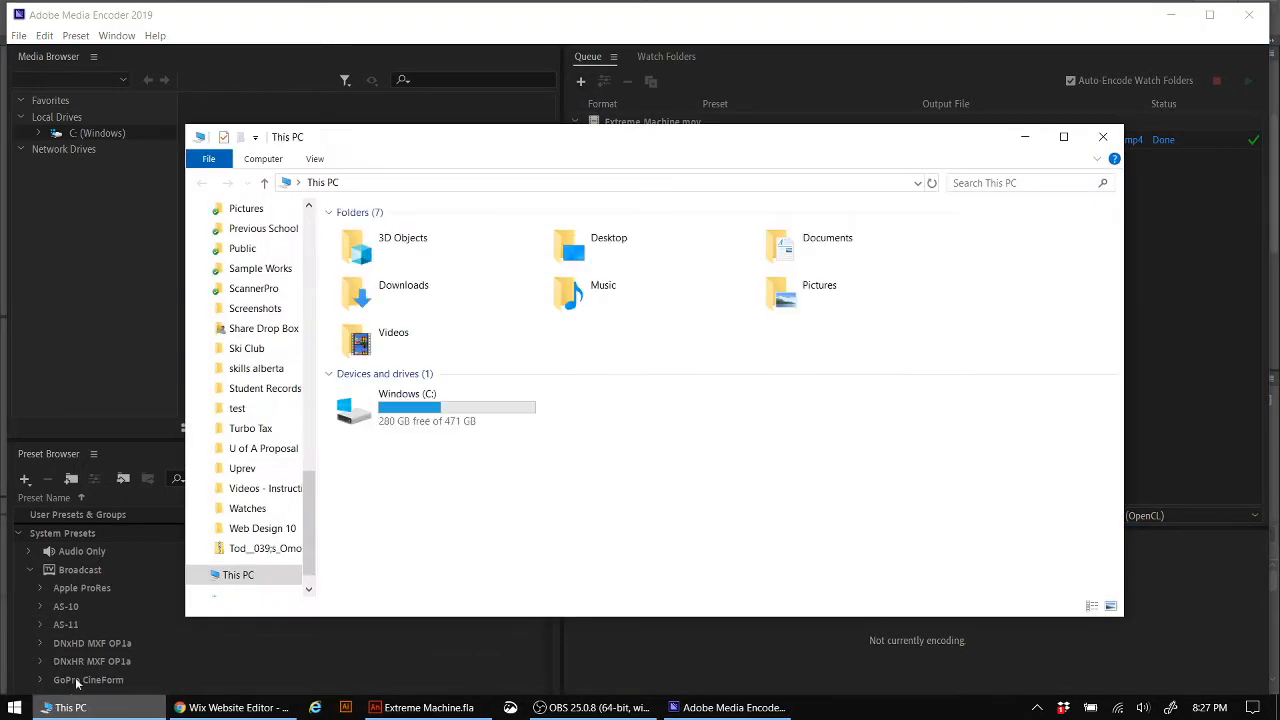
{"action": "scroll", "coordinate": [306, 243], "scroll_direction": "up", "scroll_amount": 6}
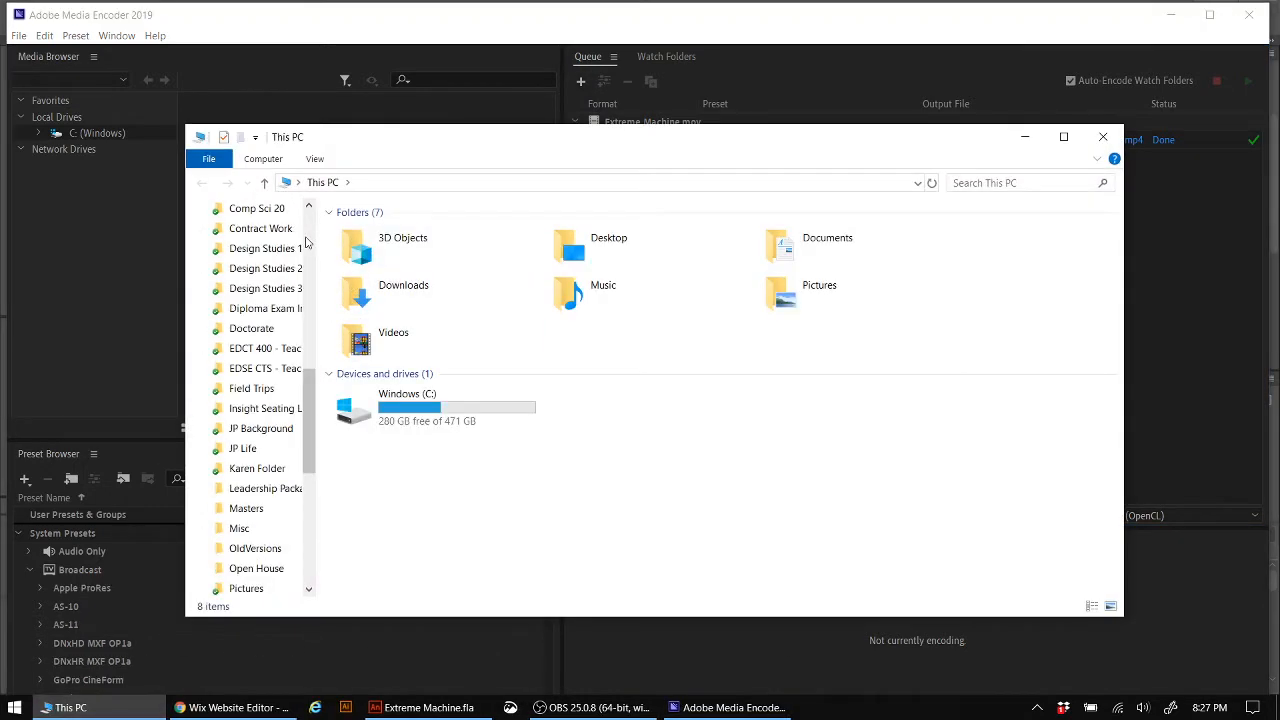
{"action": "scroll", "coordinate": [306, 243], "scroll_direction": "up", "scroll_amount": 6}
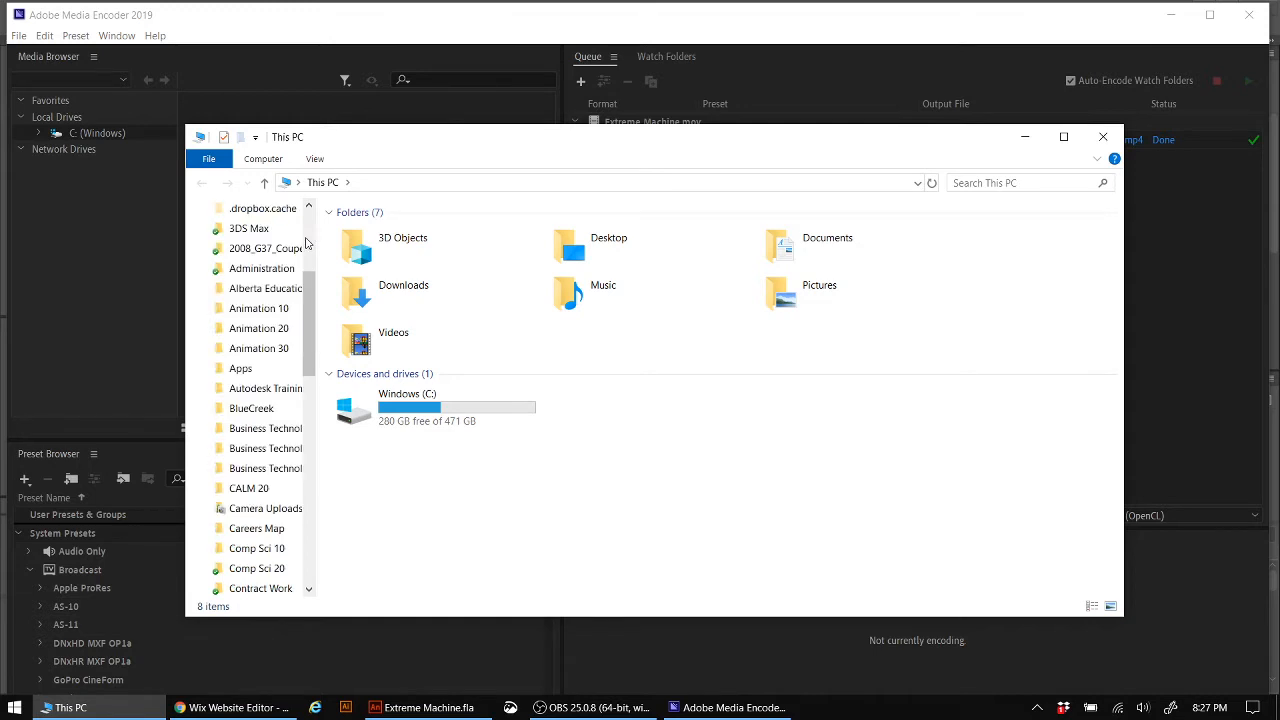
{"action": "left_click", "coordinate": [265, 311]}
{"action": "double_click", "coordinate": [398, 276]}
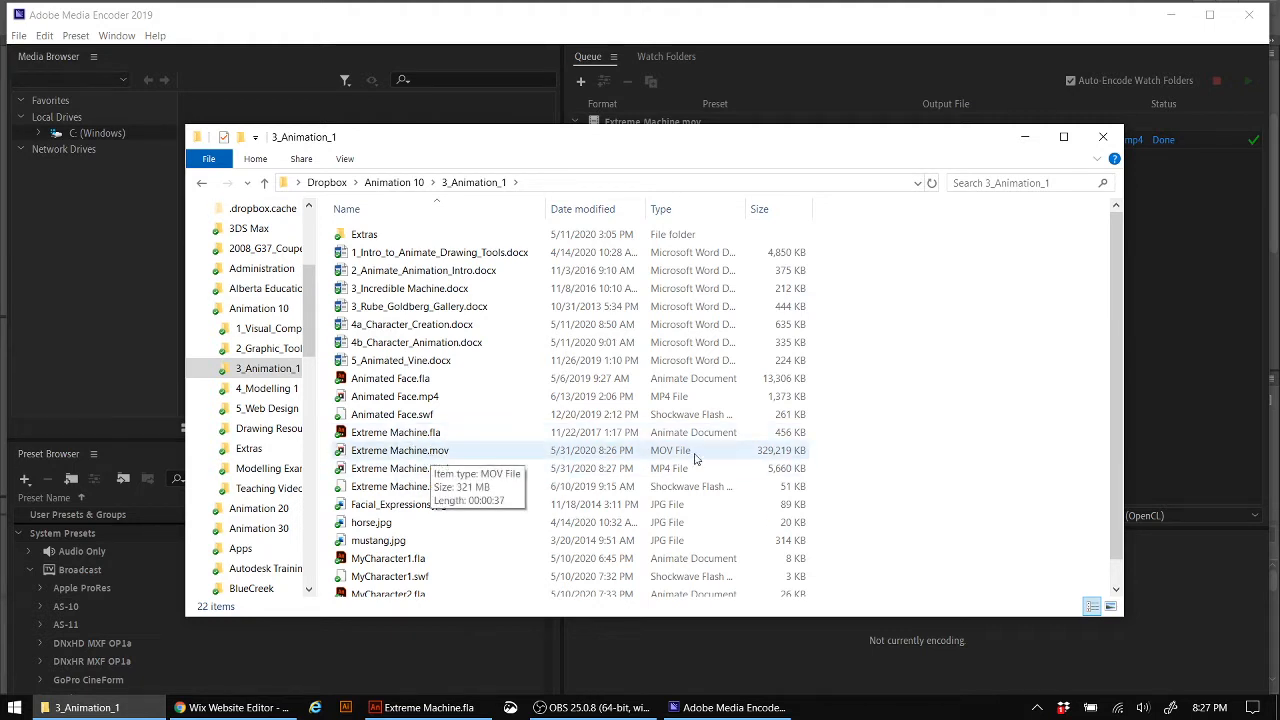
Step: Delete the large Extreme Machine.mov file from the 3_Animation_1 folder
{"action": "left_click", "coordinate": [765, 455]}
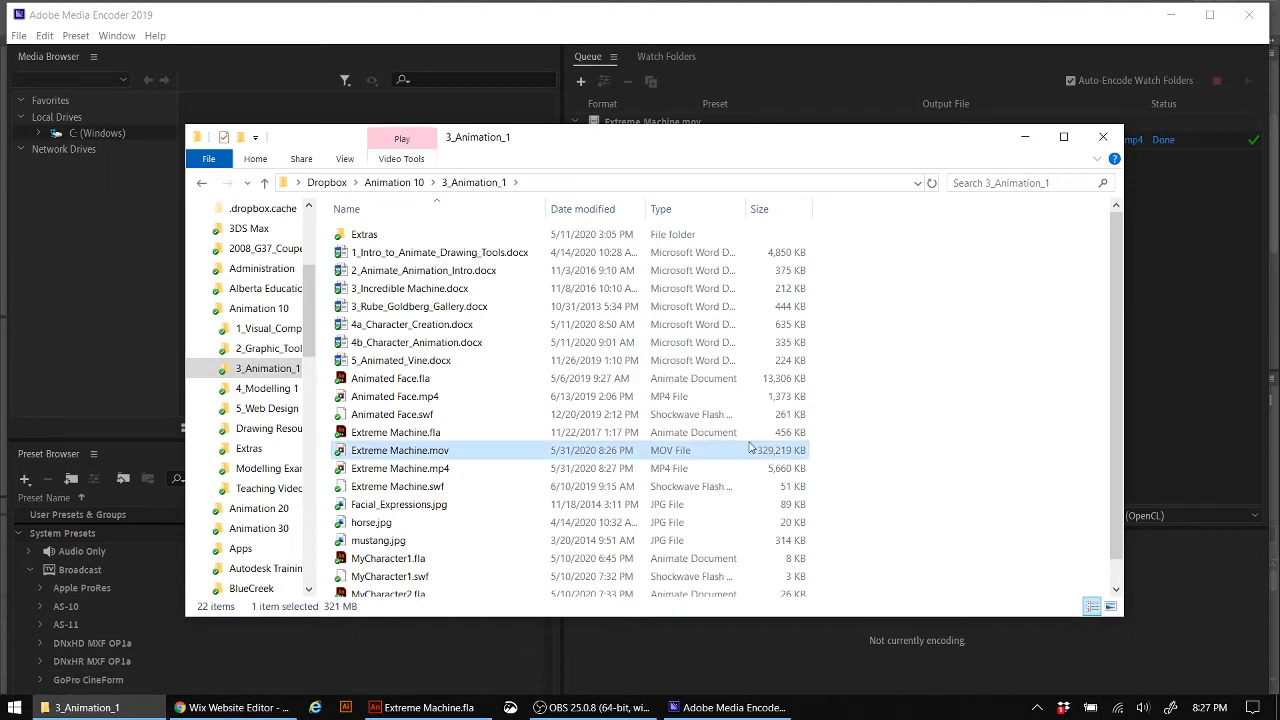
{"action": "key", "text": "Delete"}
{"action": "left_click", "coordinate": [705, 417]}
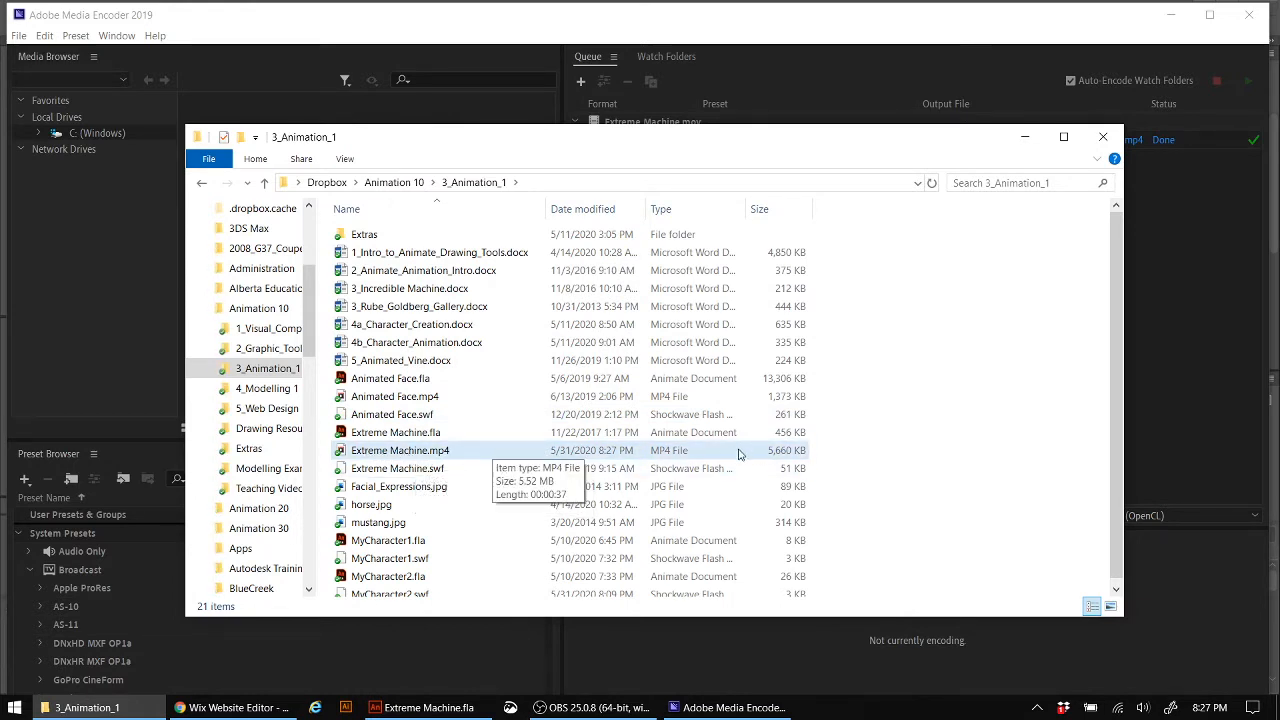
Step: Play Extreme Machine.mp4 to check the exported animation, then close the player and select the file in its folder
{"action": "left_click", "coordinate": [672, 453]}
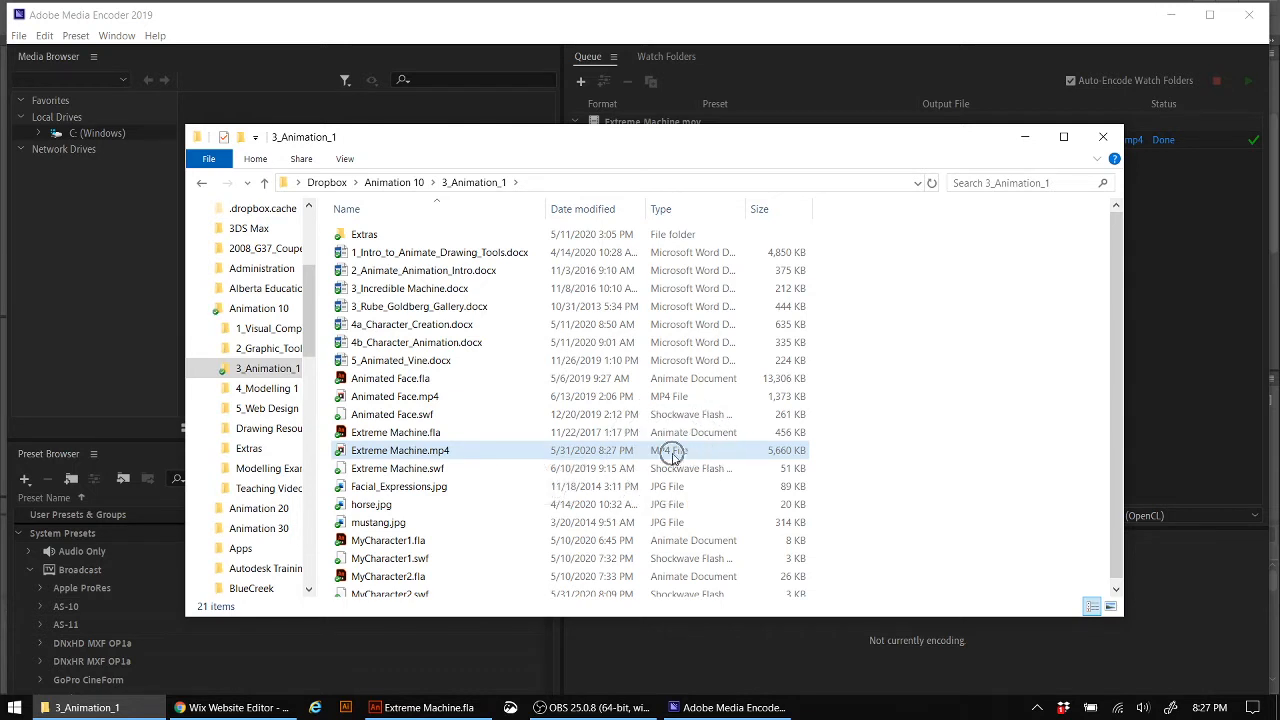
{"action": "double_click", "coordinate": [490, 452]}
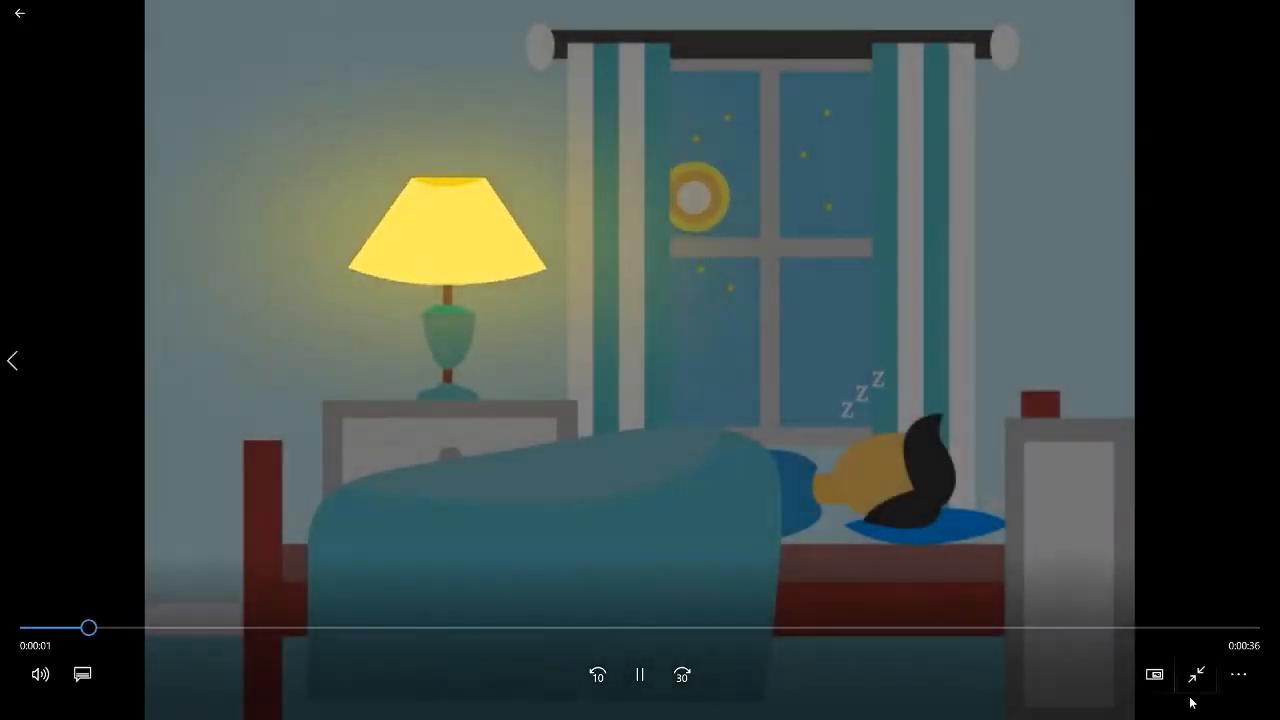
{"action": "left_click", "coordinate": [1196, 675]}
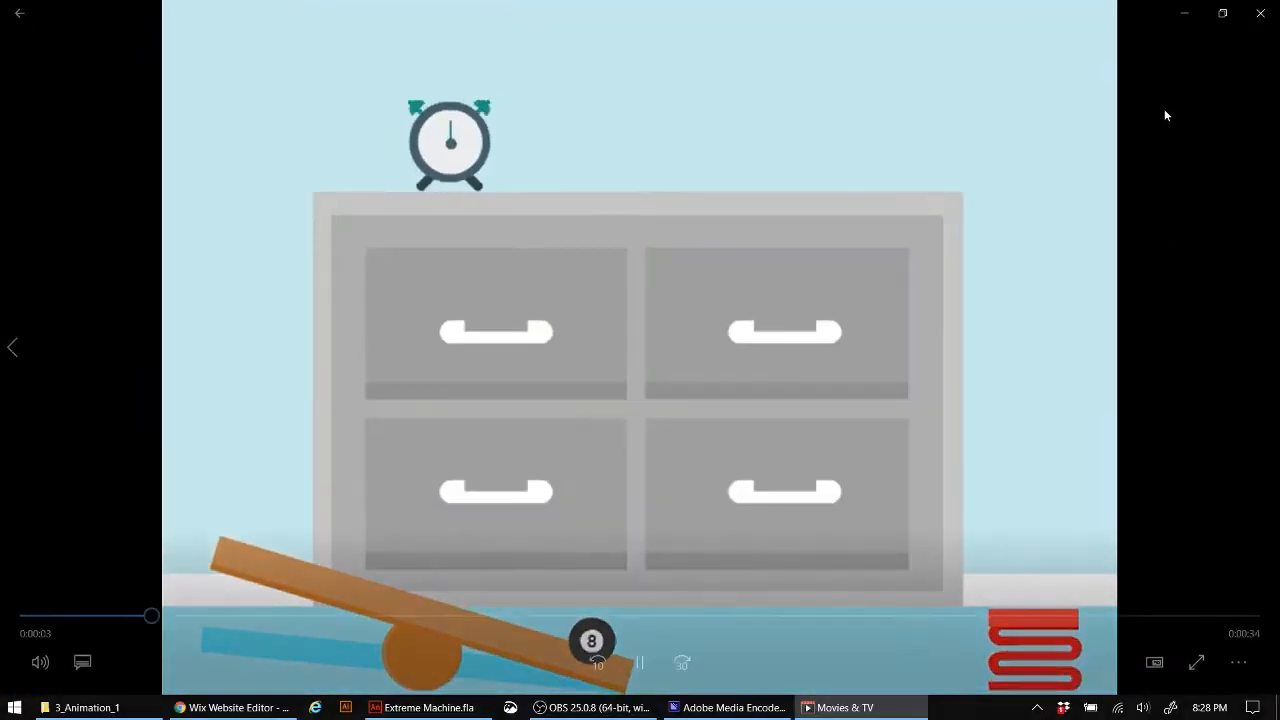
{"action": "left_click", "coordinate": [1260, 13]}
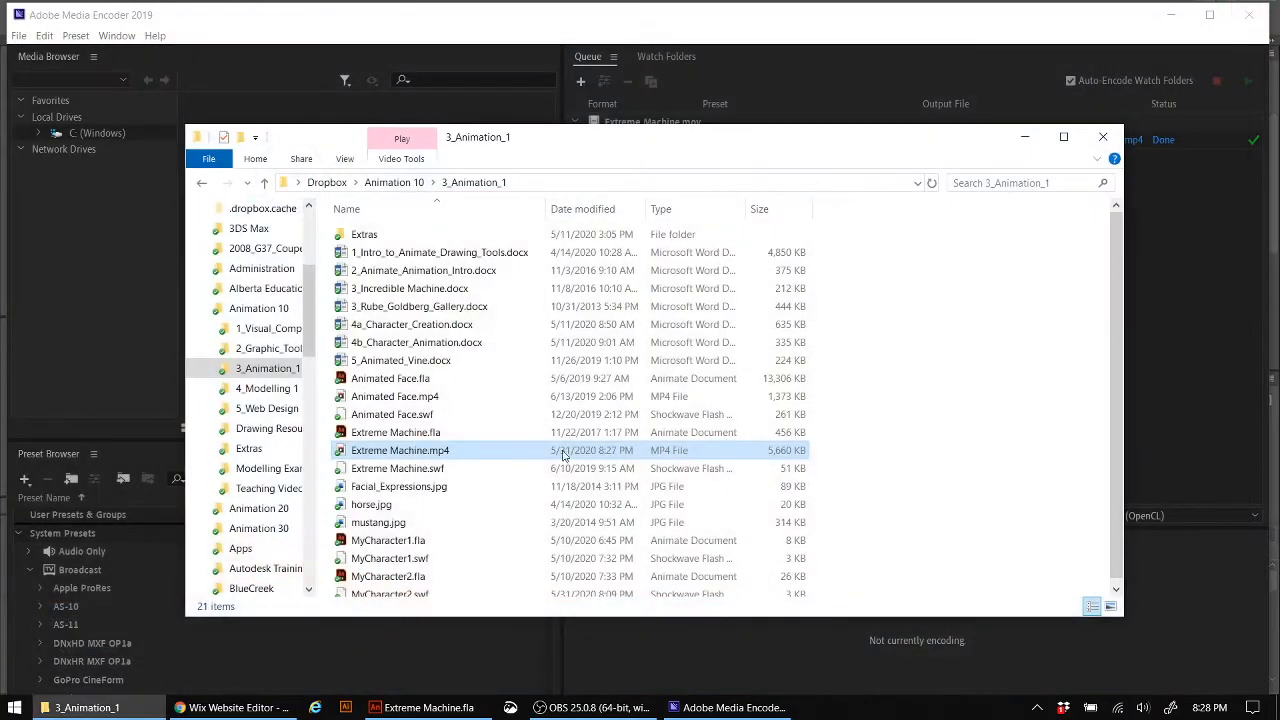
{"action": "left_click", "coordinate": [563, 455]}
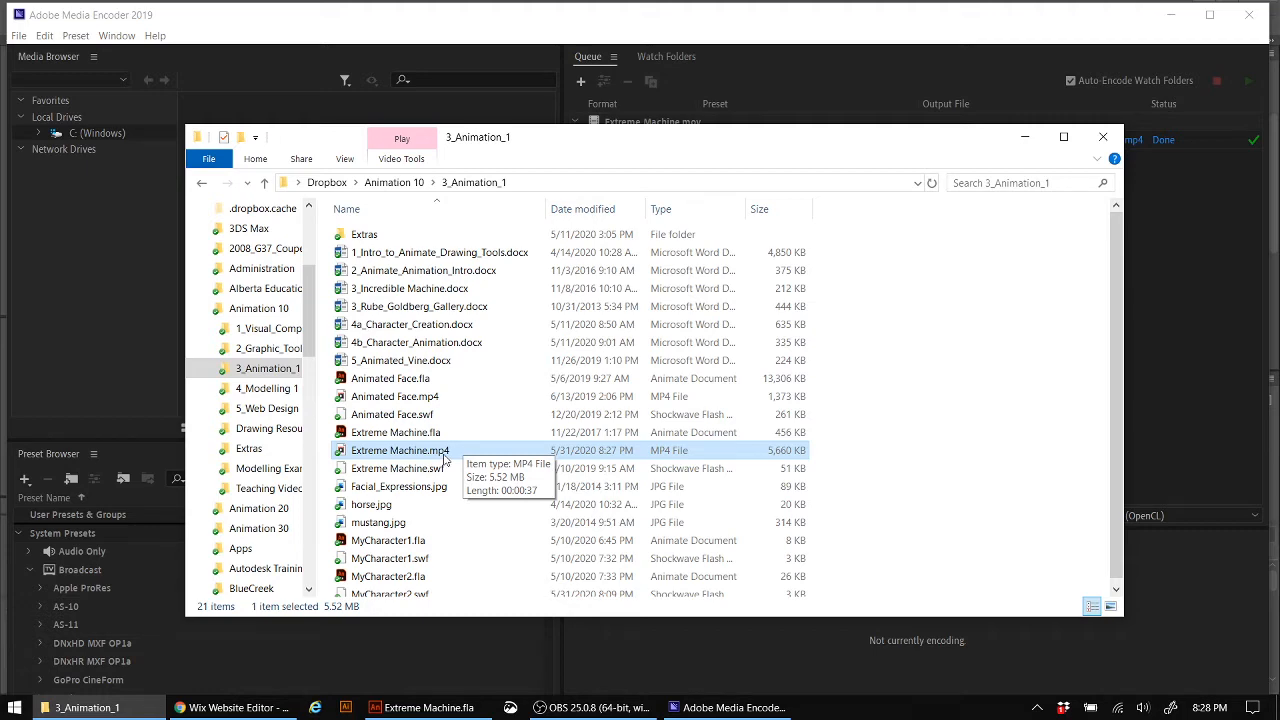
Step: Switch back to the Wix editor and add a Video Upload single video player to the ANIMATION 1 page
{"action": "left_click", "coordinate": [241, 708]}
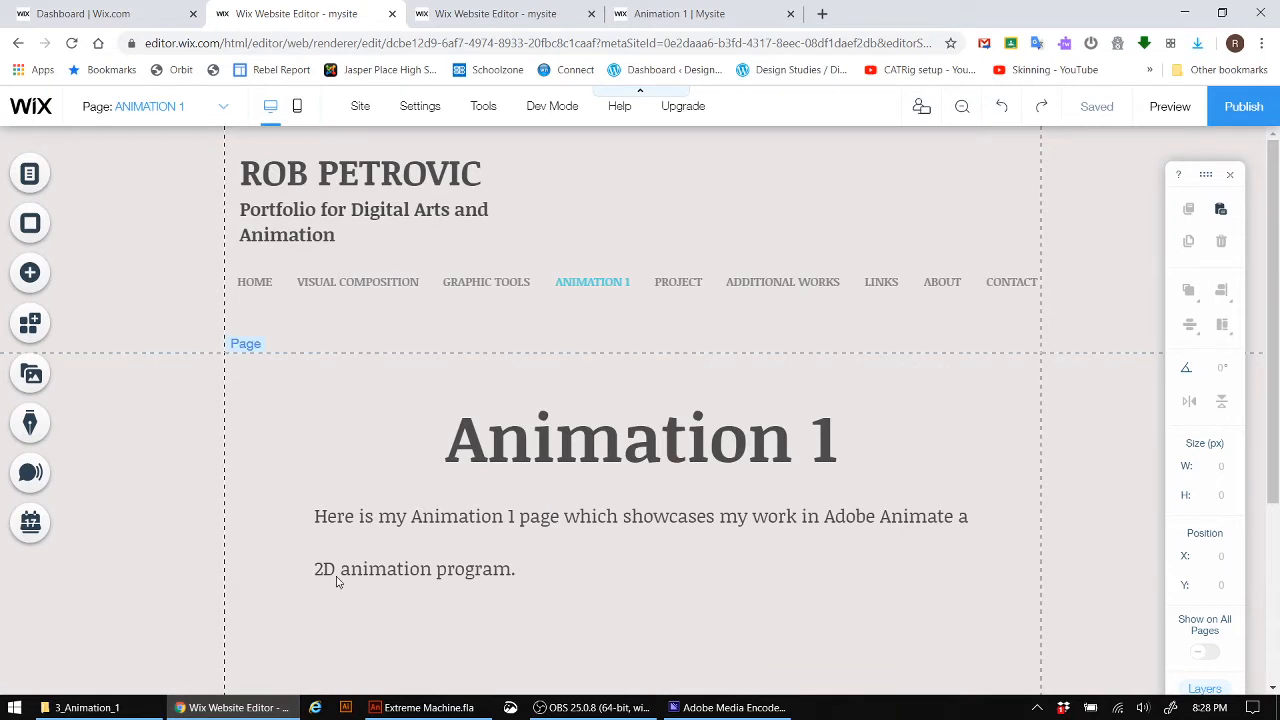
{"action": "left_click", "coordinate": [40, 276]}
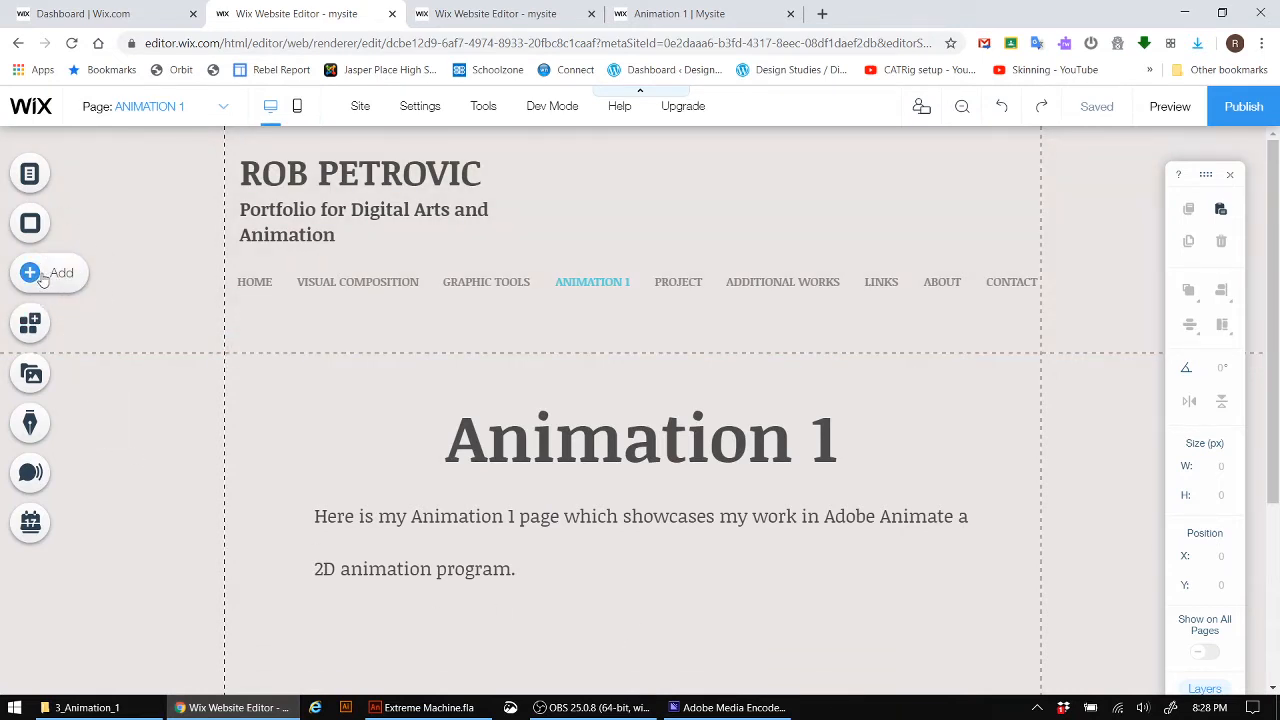
{"action": "left_click", "coordinate": [41, 277]}
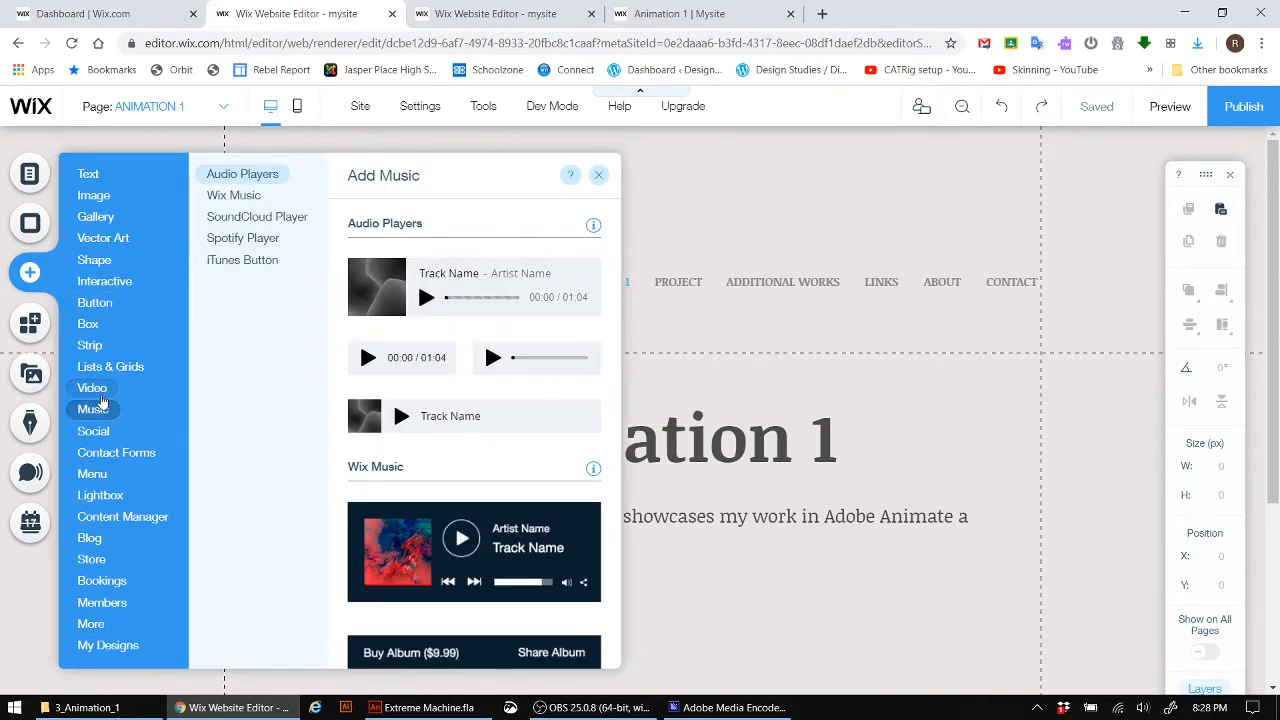
{"action": "mouse_move", "coordinate": [98, 392]}
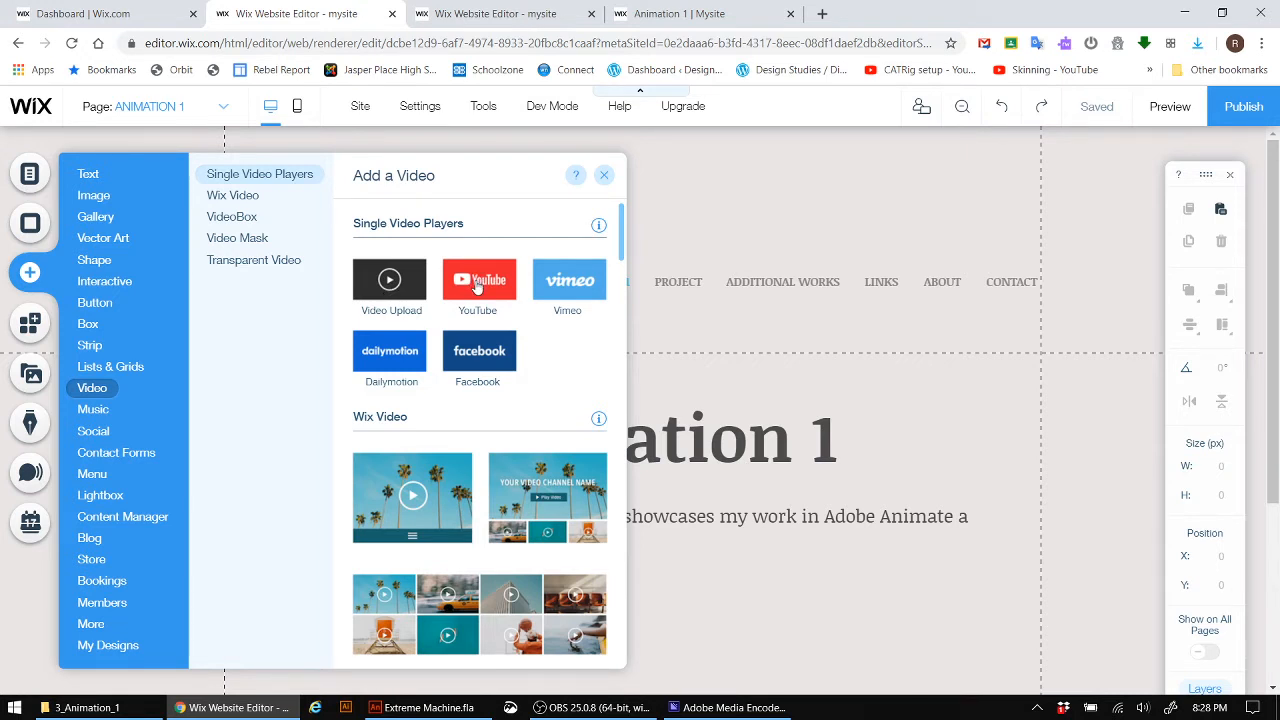
{"action": "left_click", "coordinate": [390, 282]}
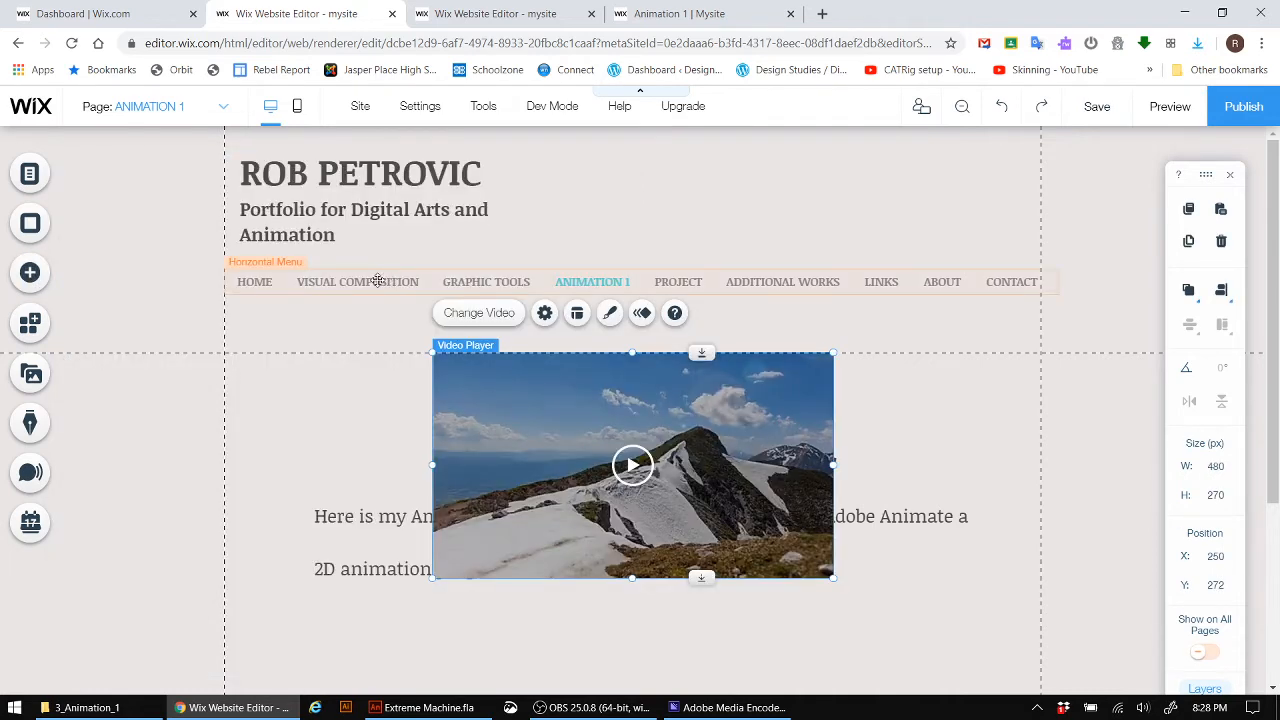
Step: Open the new video player's settings, try YouTube as the source, and set the source back to an uploaded video
{"action": "left_click", "coordinate": [484, 316]}
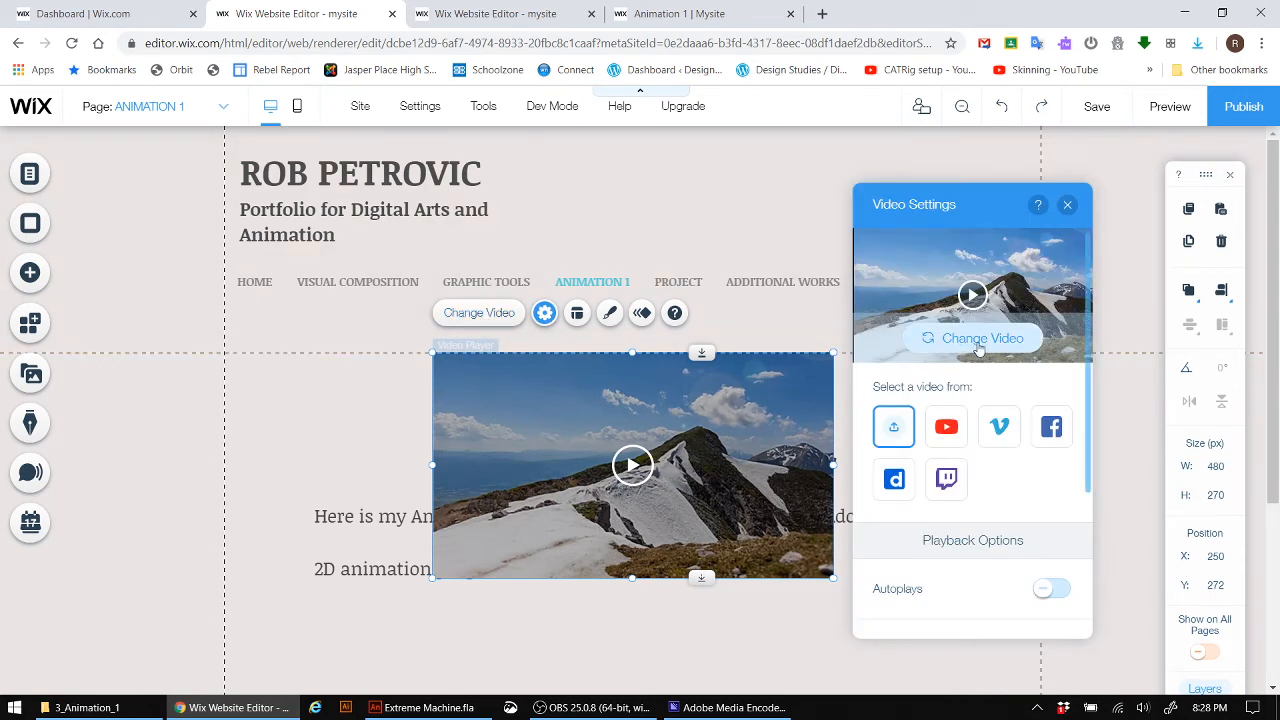
{"action": "left_click", "coordinate": [898, 428]}
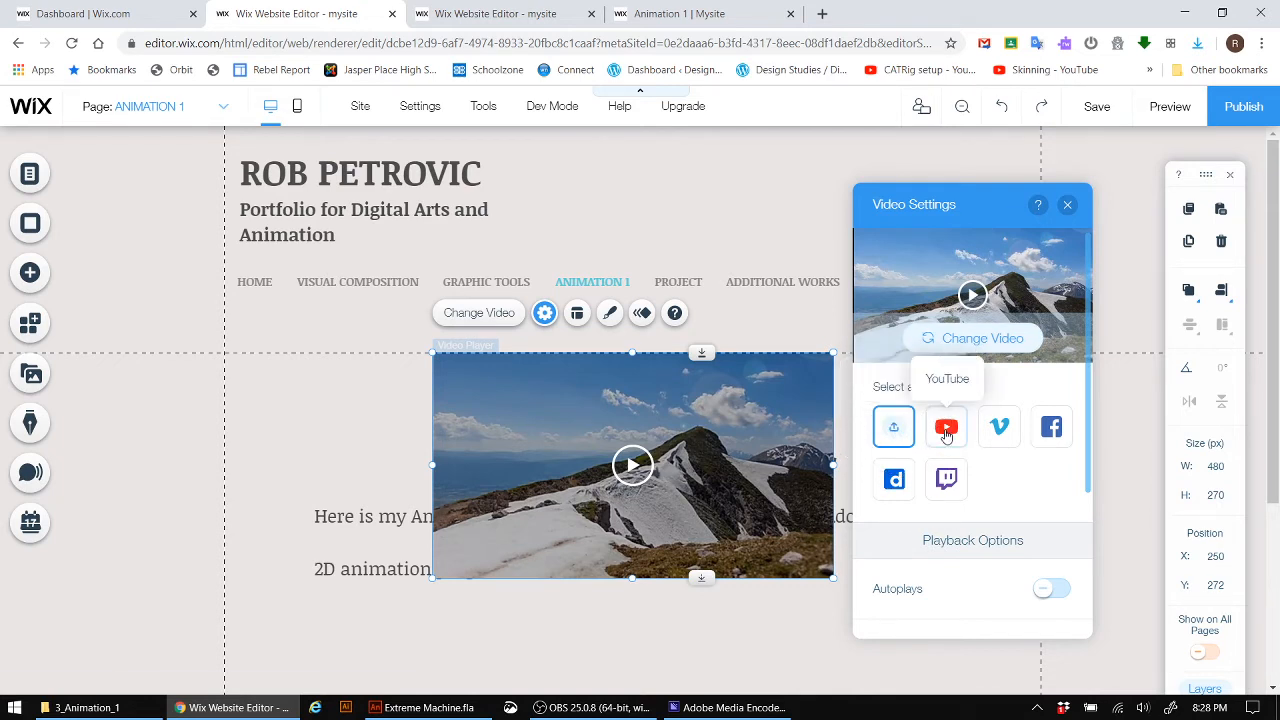
{"action": "left_click", "coordinate": [946, 428]}
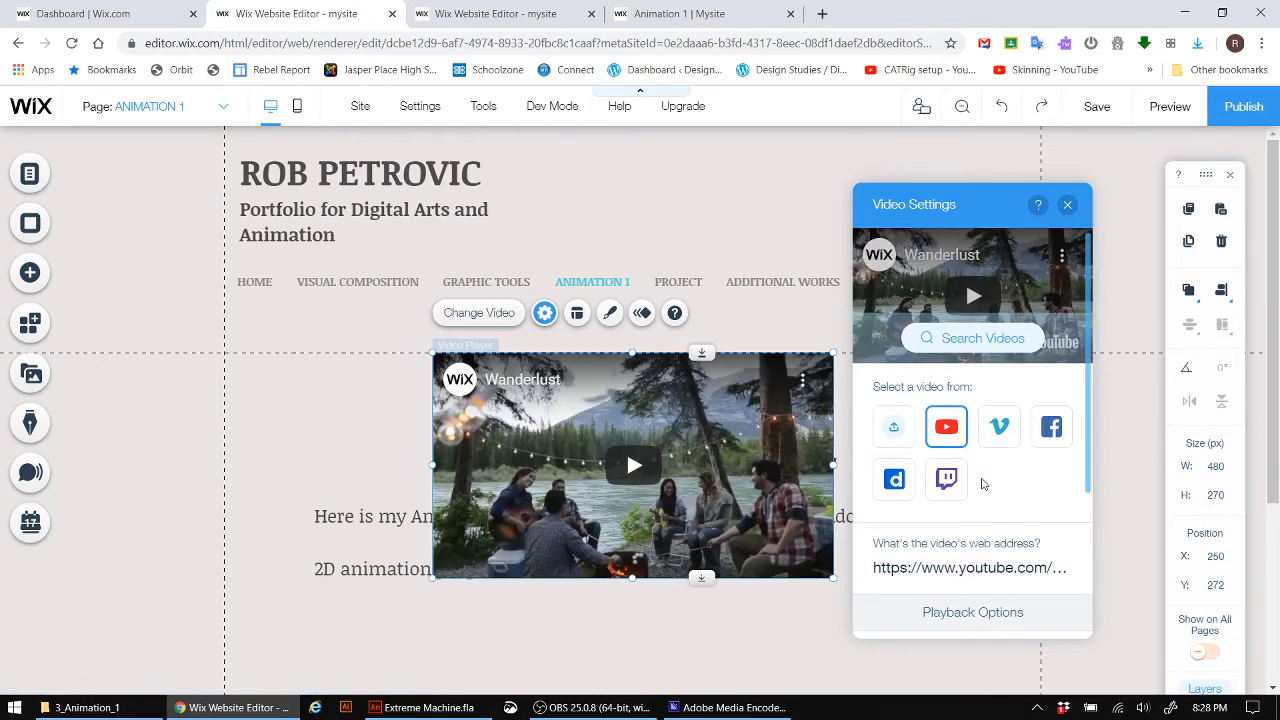
{"action": "left_click", "coordinate": [893, 432]}
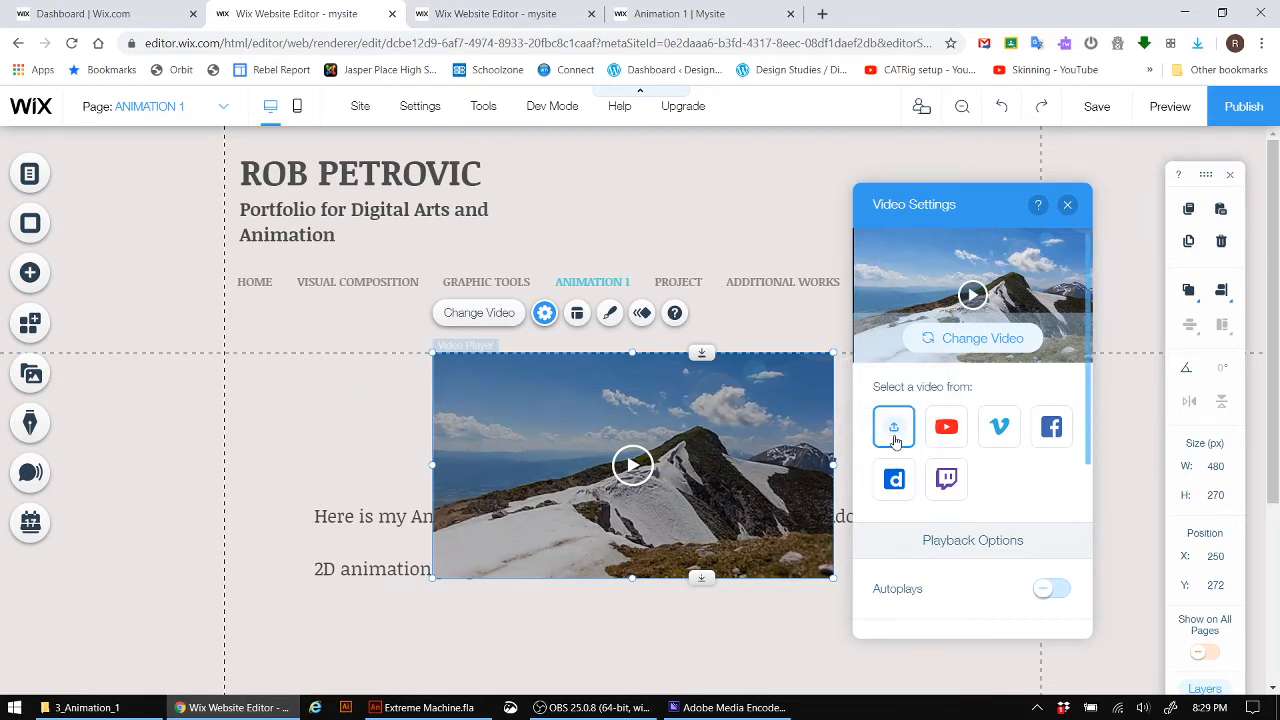
Step: Upload Extreme Machine.mp4 from the 3_Animation_1 folder to the site files and add it to the video player
{"action": "left_click", "coordinate": [966, 340]}
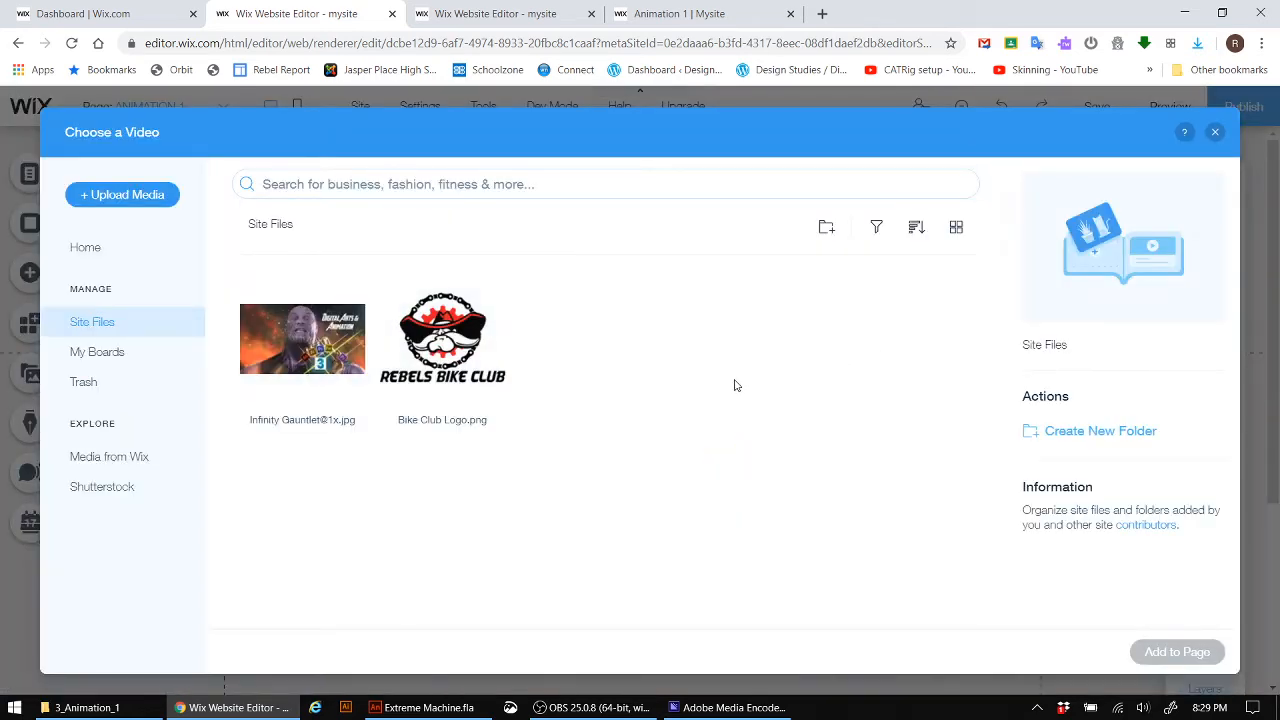
{"action": "left_click", "coordinate": [87, 707]}
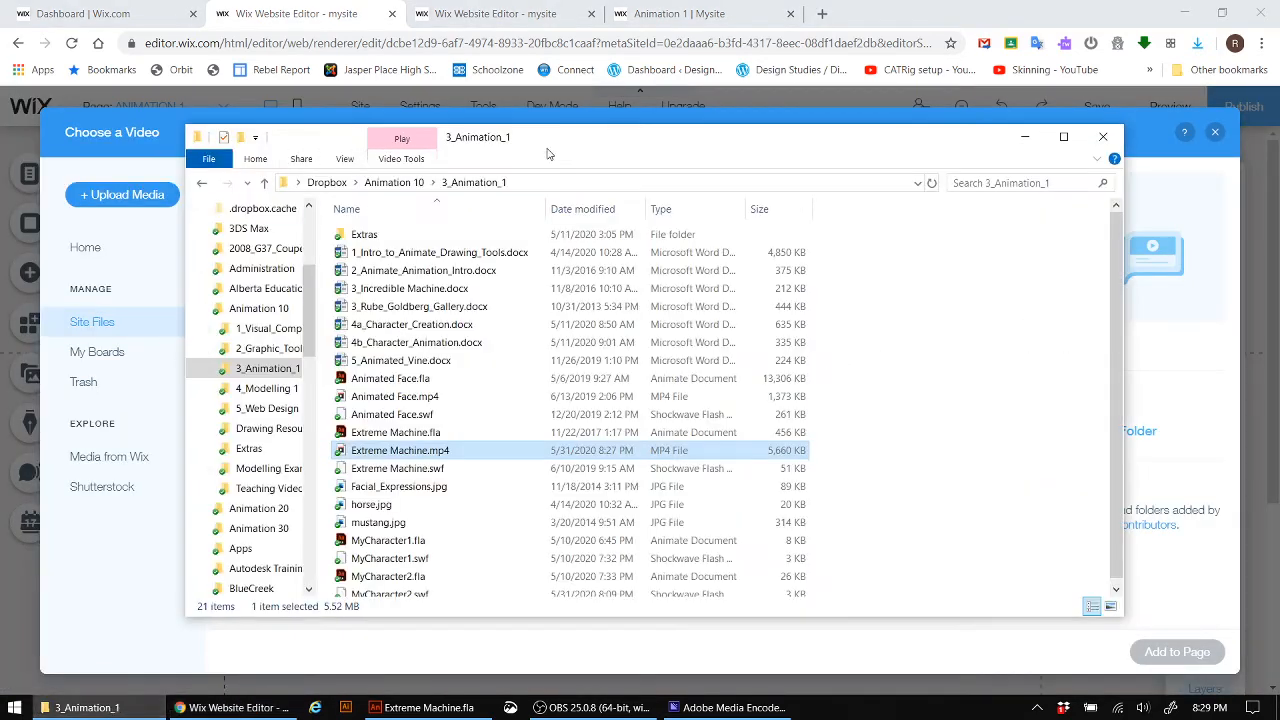
{"action": "left_click_drag", "start_coordinate": [555, 147], "coordinate": [771, 67]}
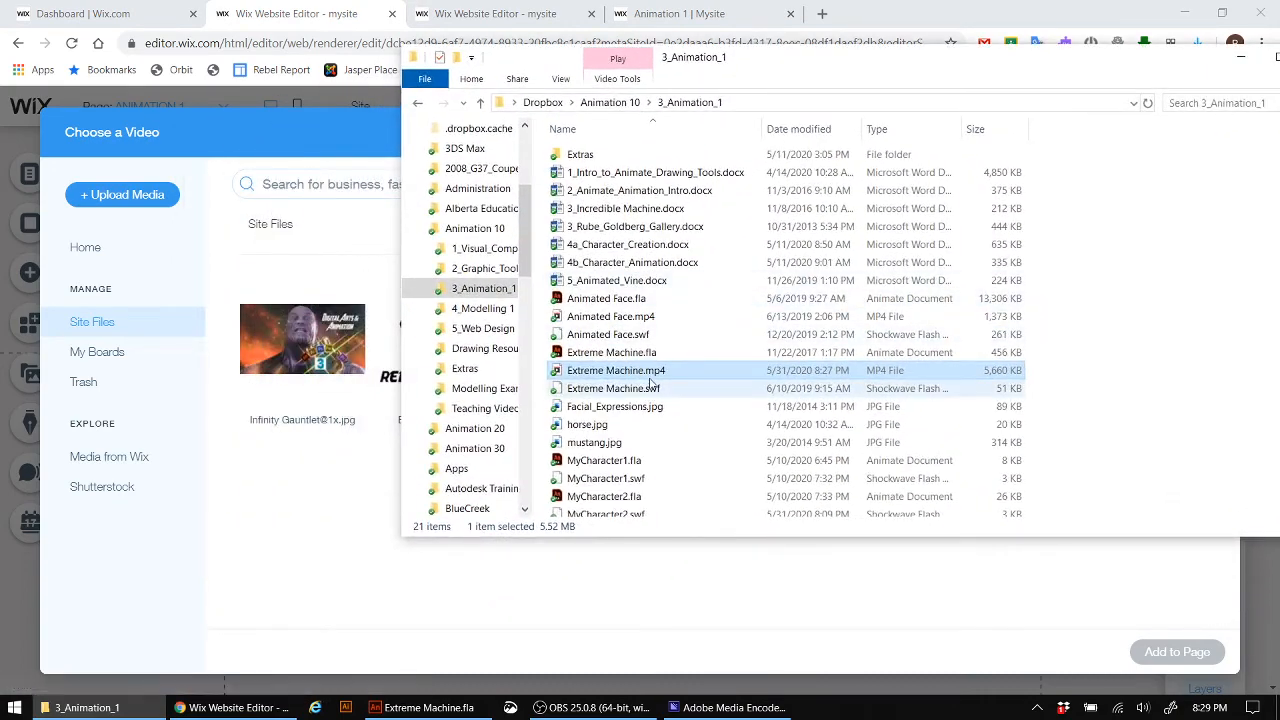
{"action": "left_click_drag", "start_coordinate": [648, 375], "coordinate": [289, 554]}
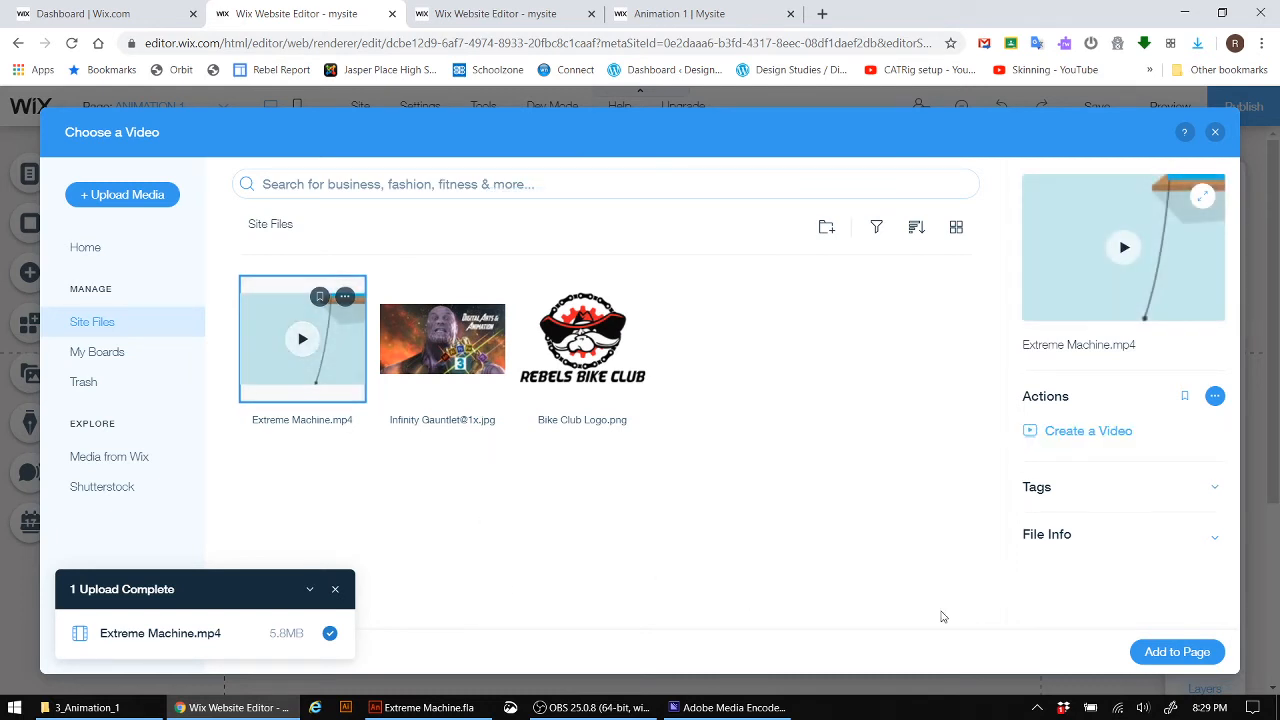
{"action": "left_click", "coordinate": [1200, 652]}
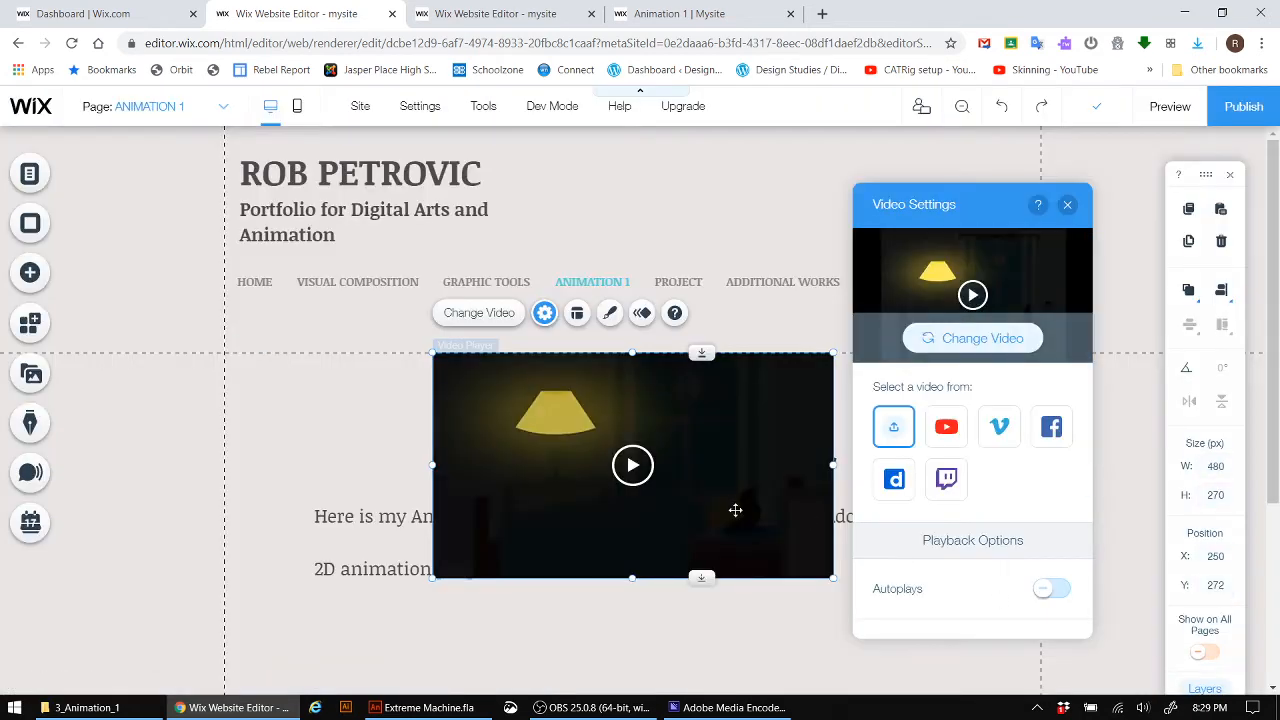
Step: Move the video player below the page's intro text, to about X 80, Y 703
{"action": "left_click_drag", "start_coordinate": [714, 503], "coordinate": [610, 665]}
{"action": "scroll", "coordinate": [623, 530], "scroll_direction": "down", "scroll_amount": 3}
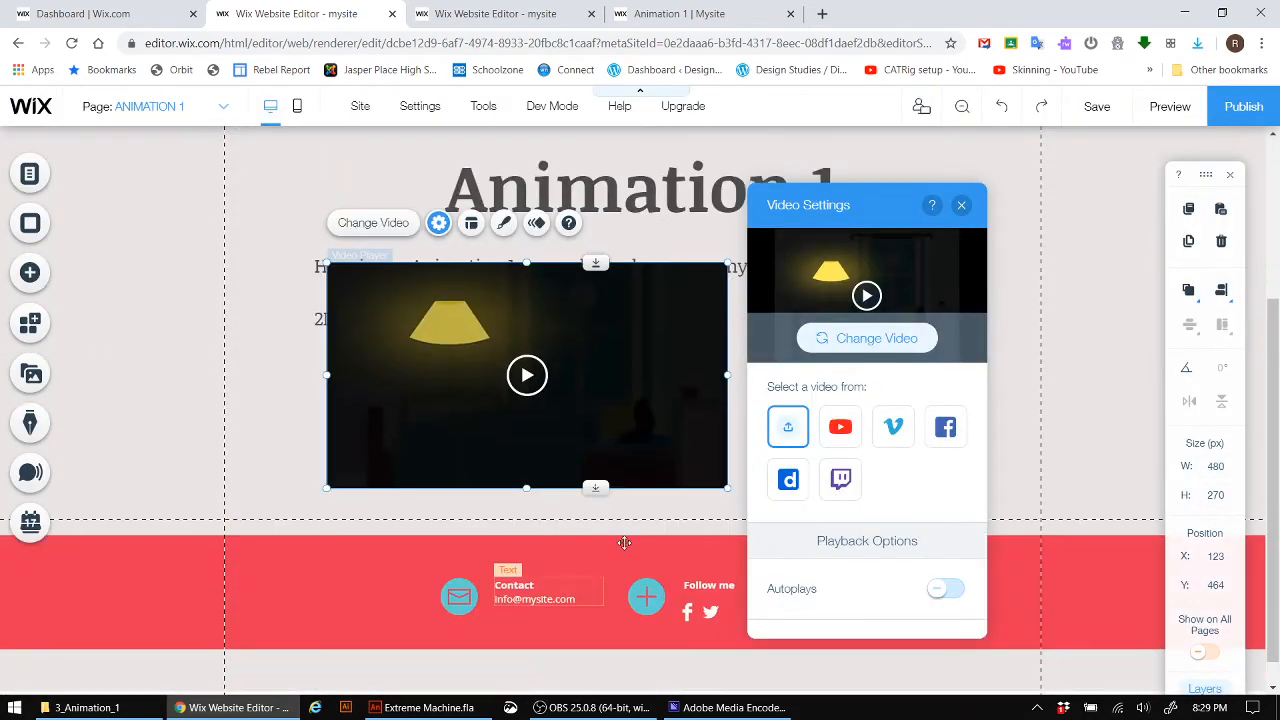
{"action": "left_click_drag", "start_coordinate": [623, 420], "coordinate": [590, 578]}
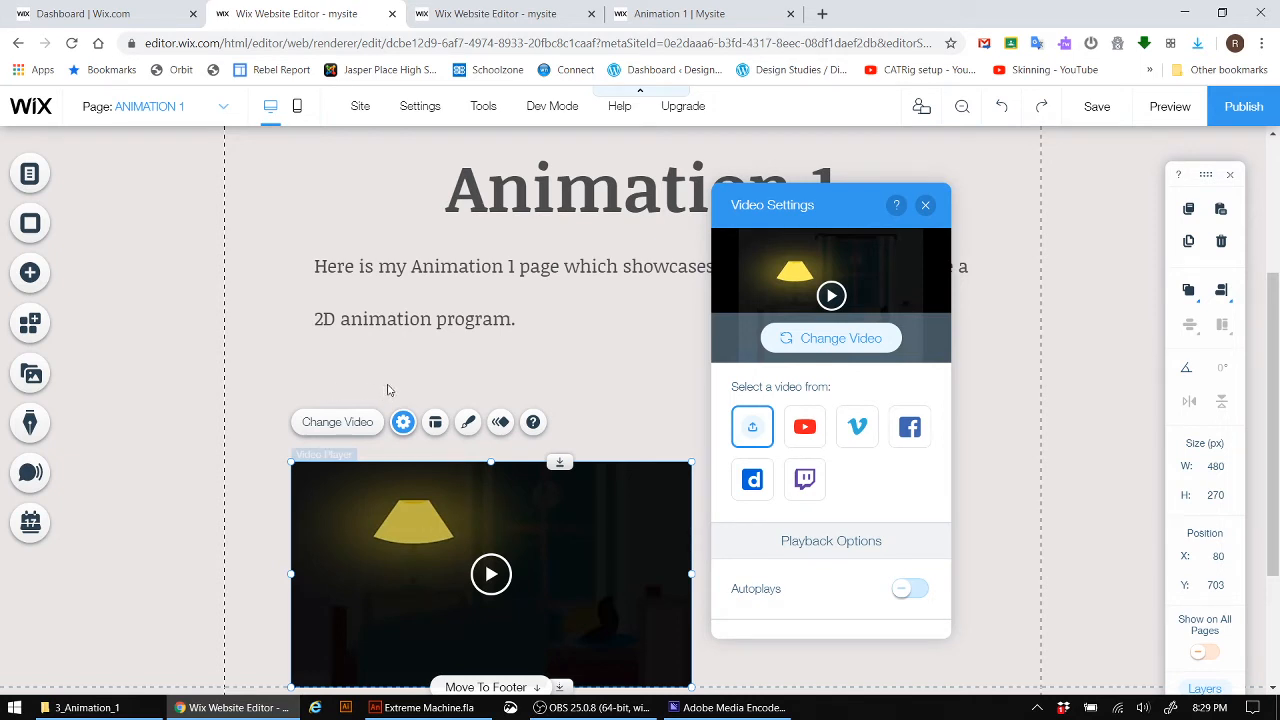
Step: Examine the example portfolio site's Animation 1 page, noting how the Bee Animation's title, task, tools used and software are described
{"action": "left_click", "coordinate": [500, 14]}
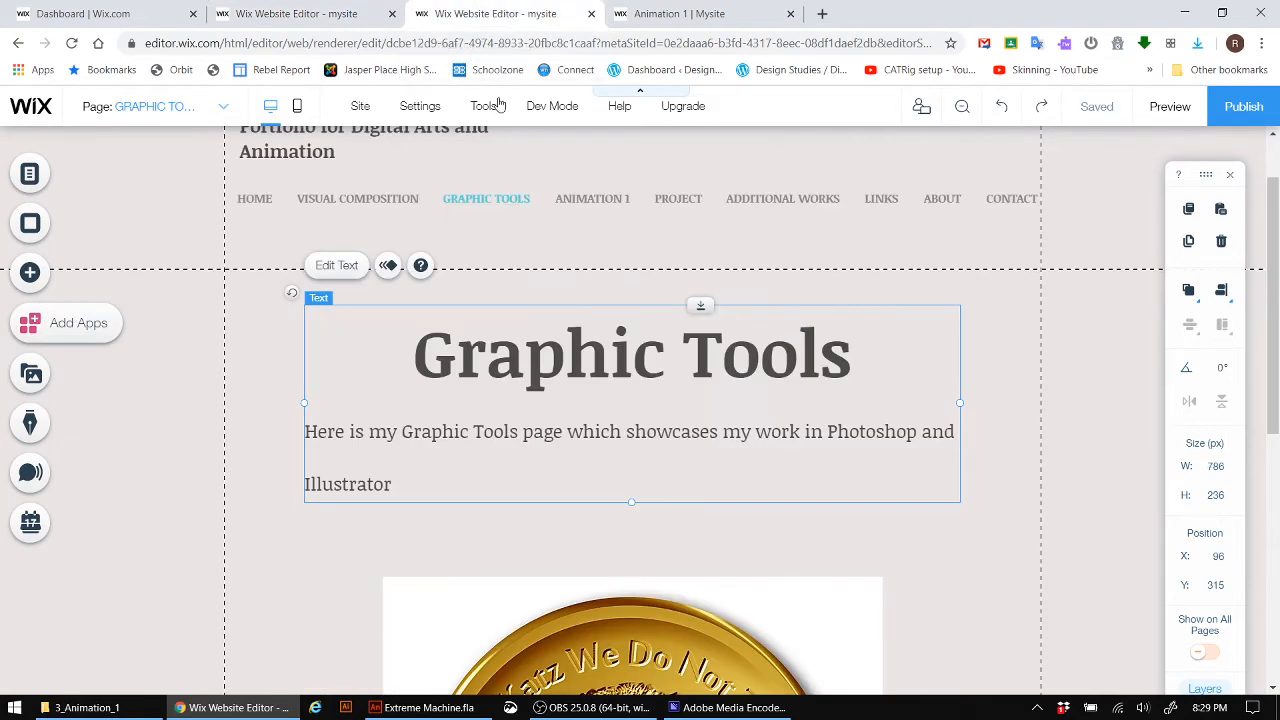
{"action": "left_click", "coordinate": [716, 10]}
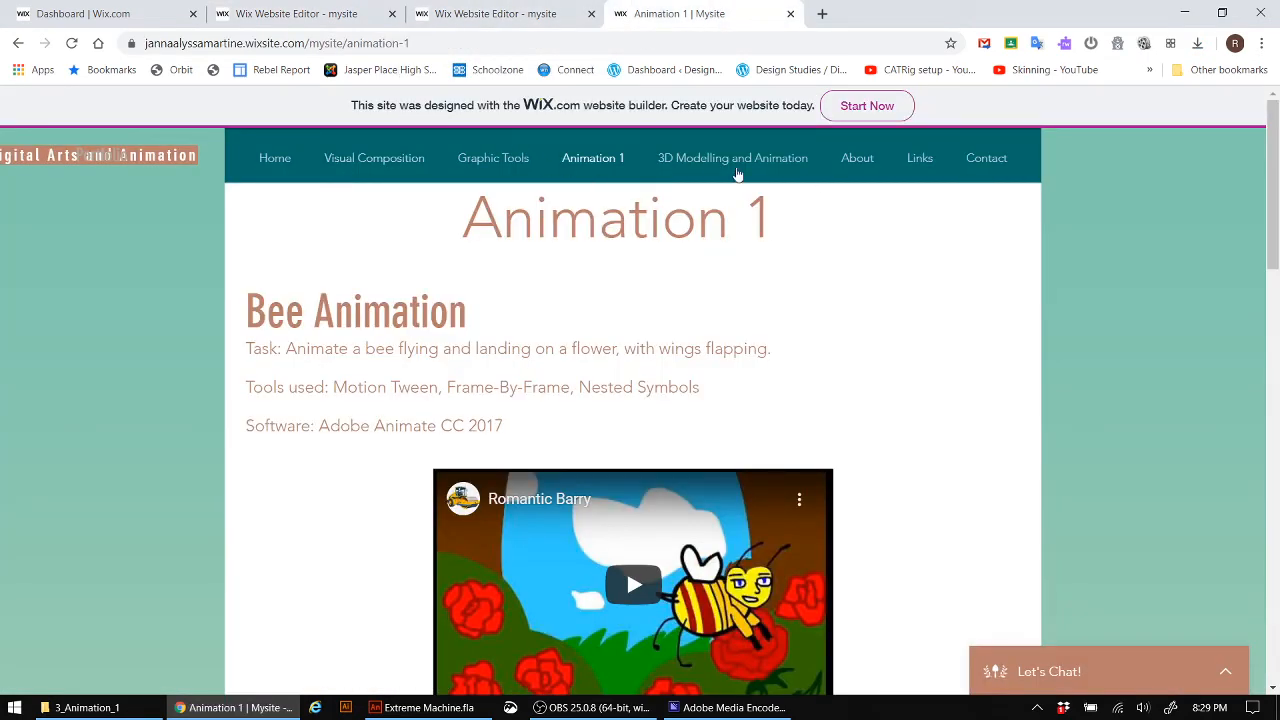
{"action": "left_click", "coordinate": [742, 165]}
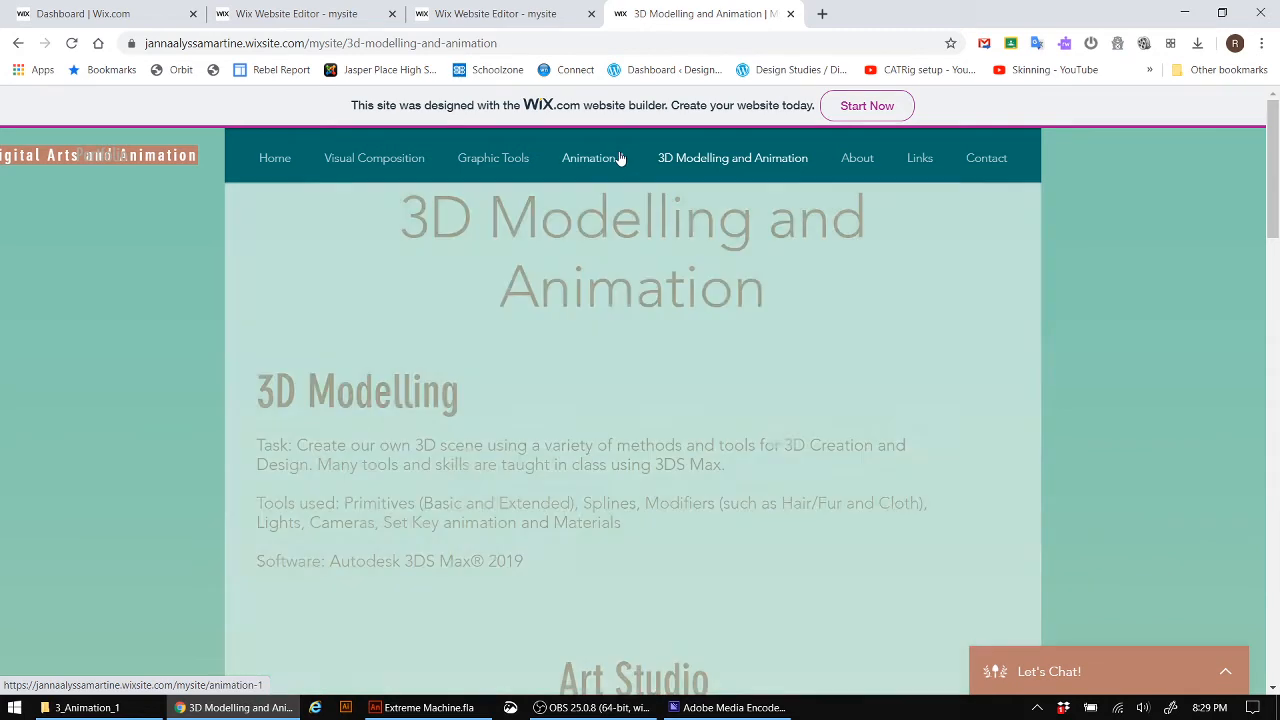
{"action": "left_click", "coordinate": [610, 162]}
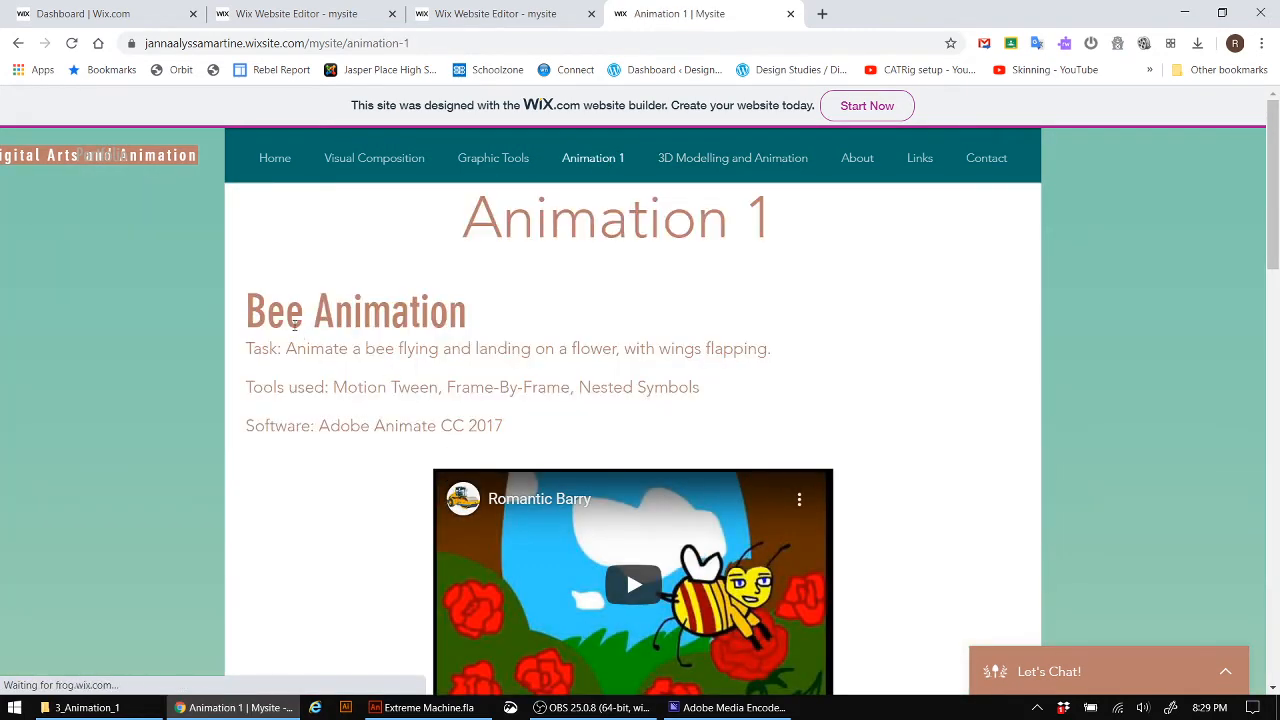
{"action": "left_click_drag", "start_coordinate": [266, 312], "coordinate": [430, 312]}
{"action": "left_click_drag", "start_coordinate": [326, 350], "coordinate": [246, 349]}
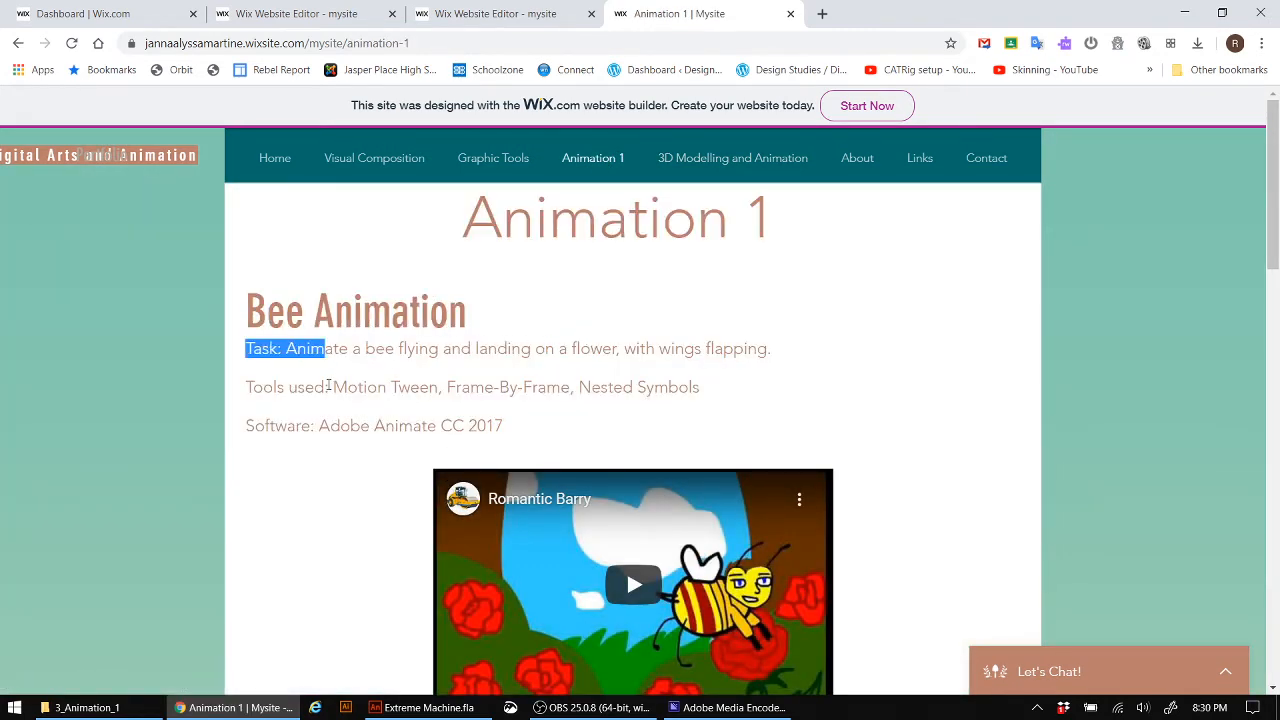
{"action": "left_click_drag", "start_coordinate": [328, 387], "coordinate": [655, 388]}
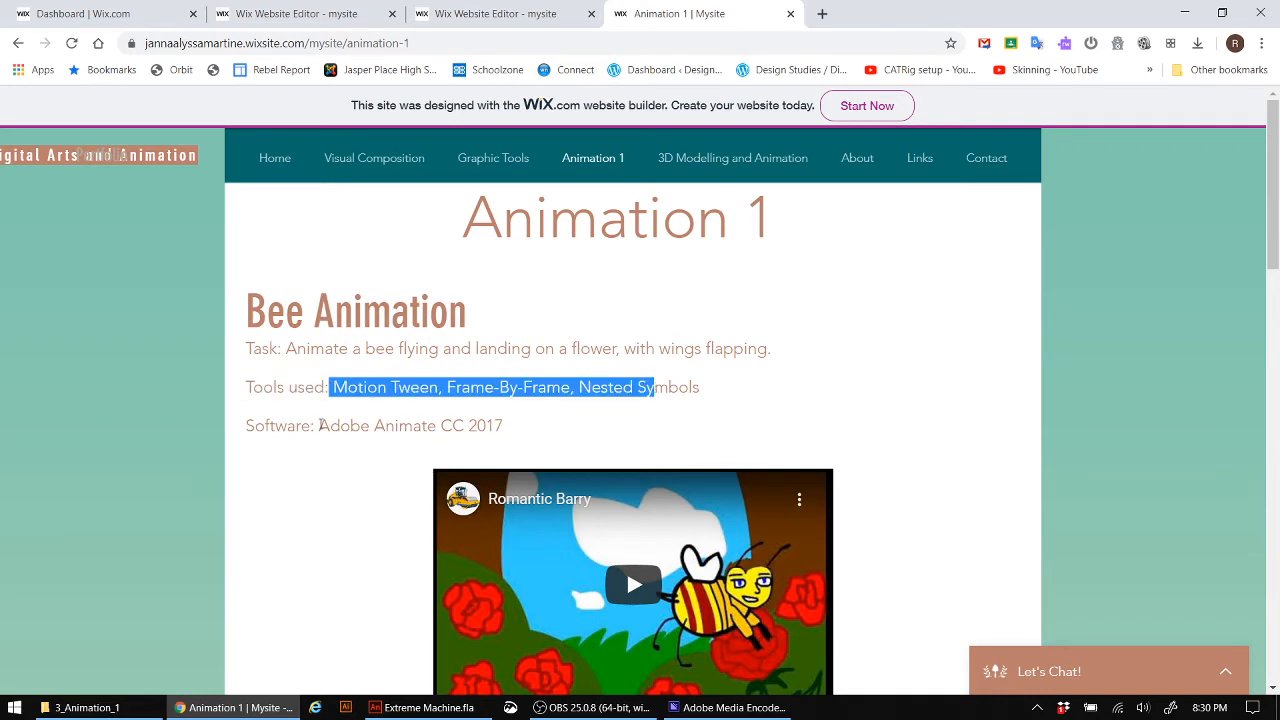
{"action": "left_click_drag", "start_coordinate": [320, 425], "coordinate": [452, 428]}
Step: Close the duplicate Wix editor tab showing the Graphic Tools page and return to the ANIMATION 1 editor
{"action": "left_click", "coordinate": [476, 14]}
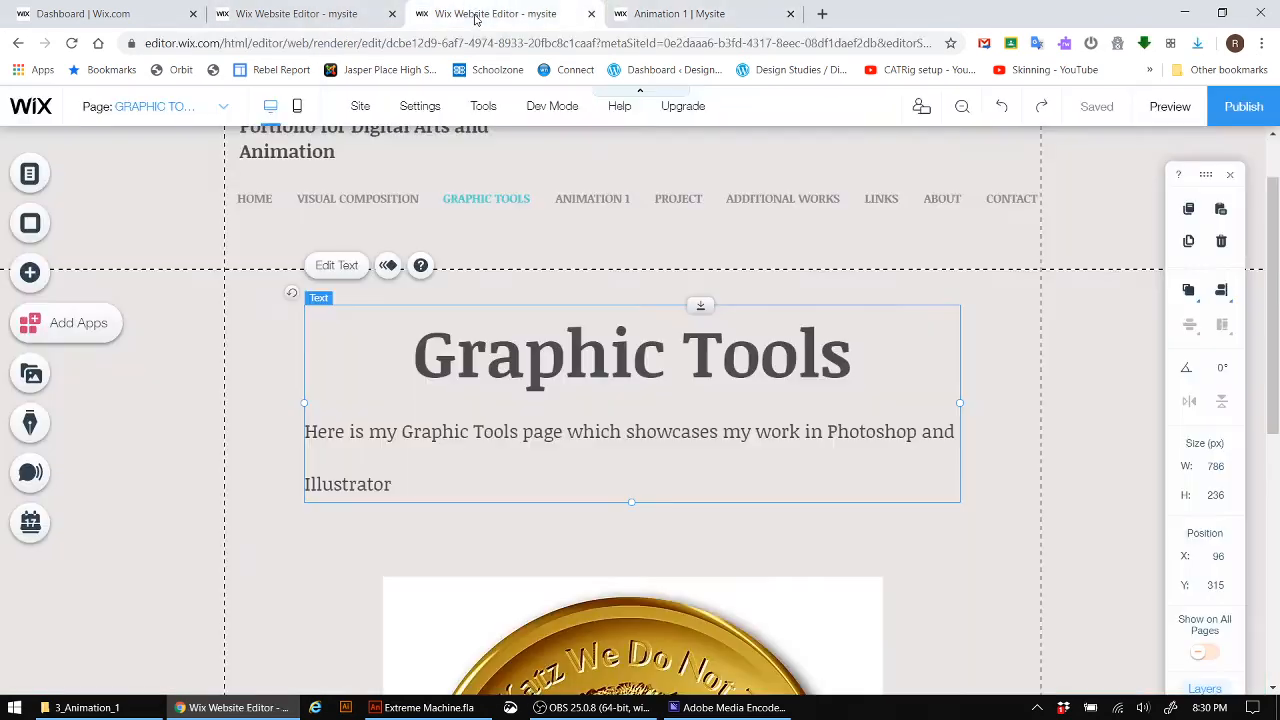
{"action": "left_click", "coordinate": [591, 14]}
{"action": "left_click", "coordinate": [360, 14]}
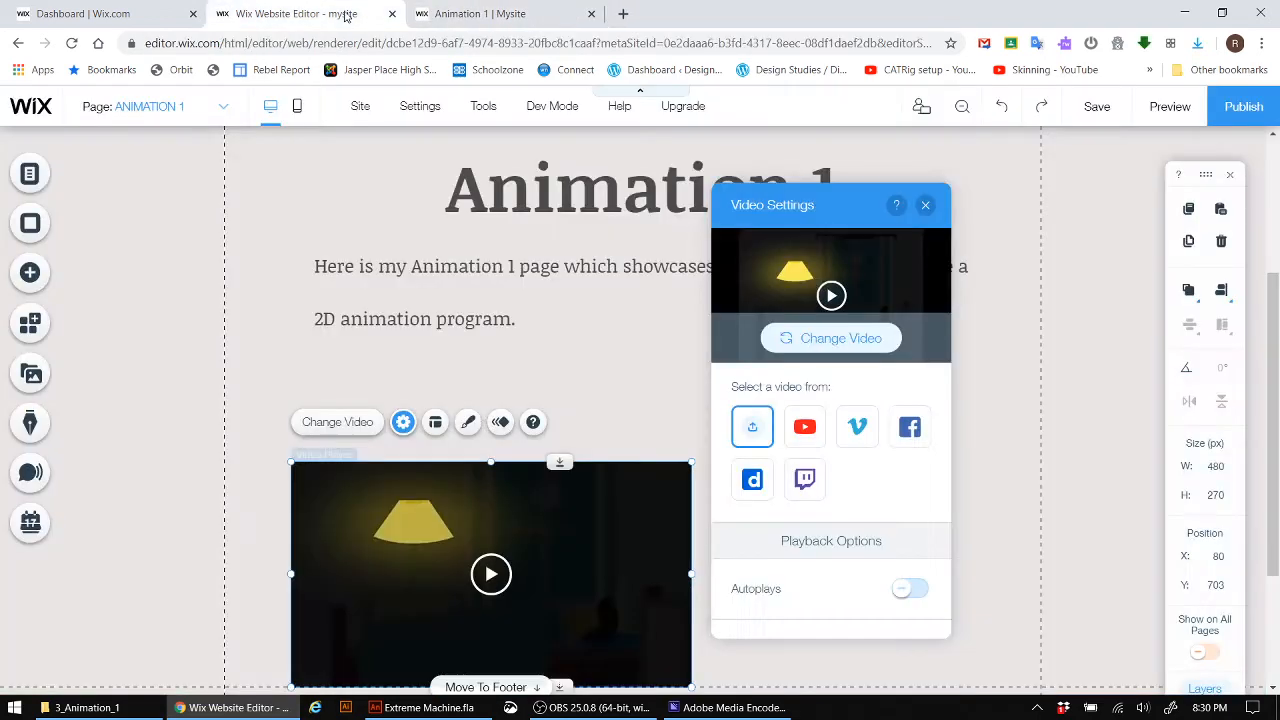
Step: Try YouTube as the video player's source and close the video settings
{"action": "scroll", "coordinate": [336, 336], "scroll_direction": "down", "scroll_amount": 2}
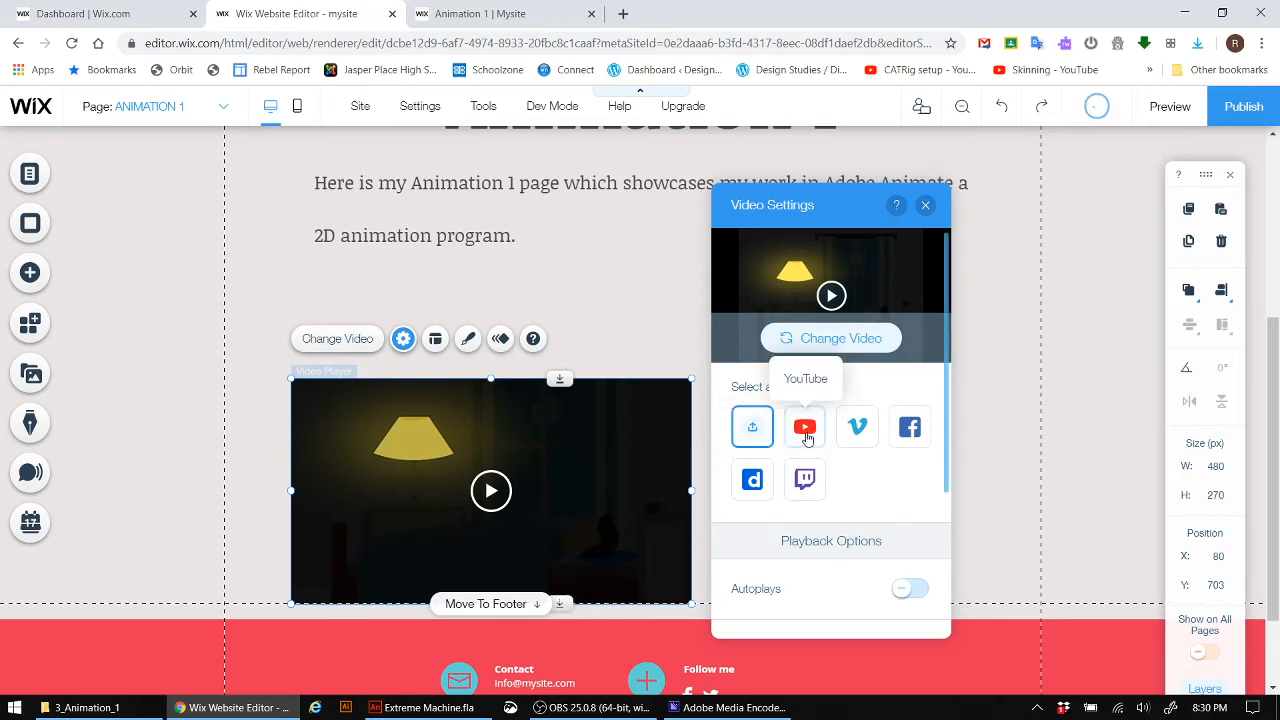
{"action": "left_click", "coordinate": [806, 436]}
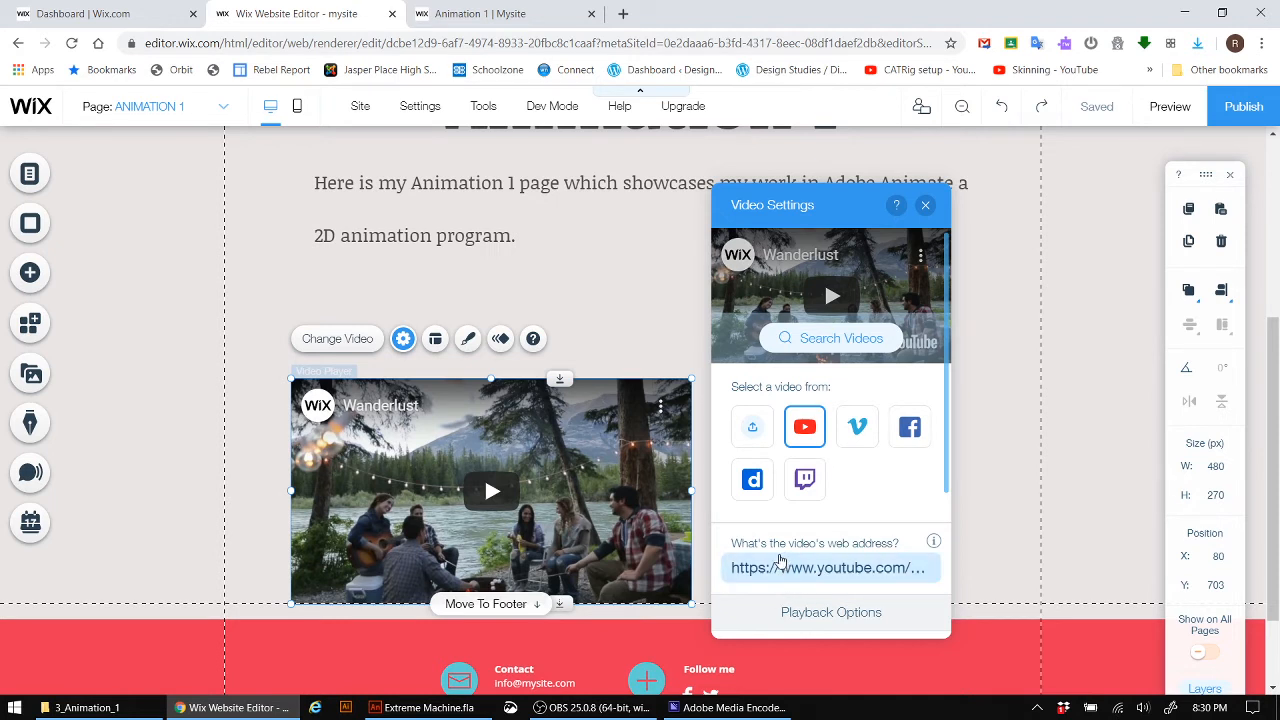
{"action": "left_click", "coordinate": [926, 207]}
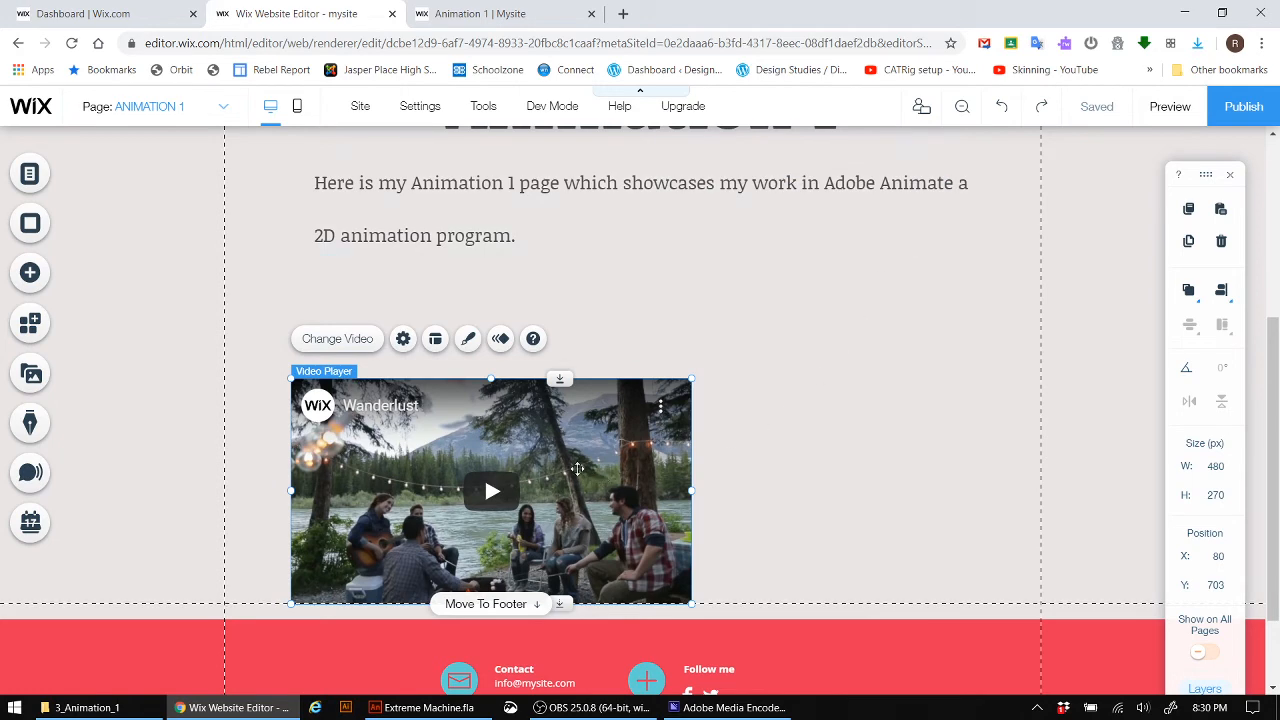
{"action": "scroll", "coordinate": [575, 403], "scroll_direction": "up", "scroll_amount": 2}
{"action": "scroll", "coordinate": [566, 423], "scroll_direction": "down", "scroll_amount": 2}
Step: Set the video player's source back to an uploaded video and add Extreme Machine.mp4 from the site files
{"action": "left_click", "coordinate": [346, 339]}
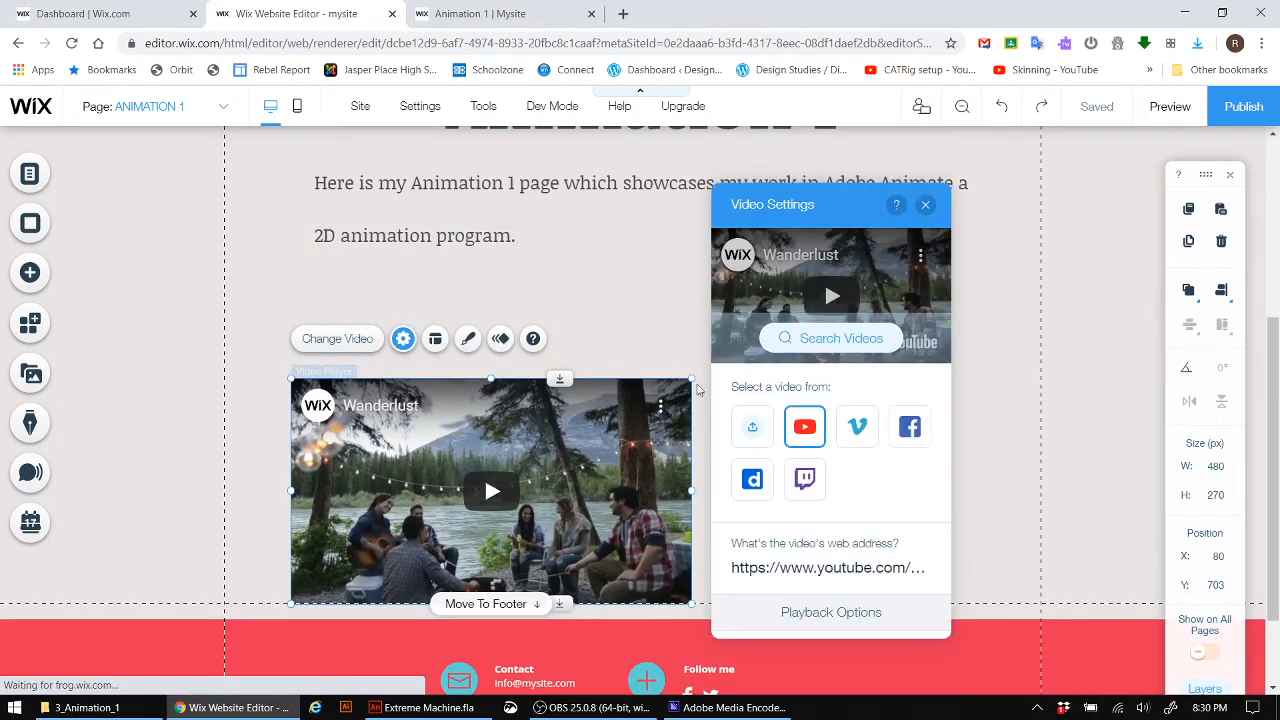
{"action": "left_click", "coordinate": [745, 417]}
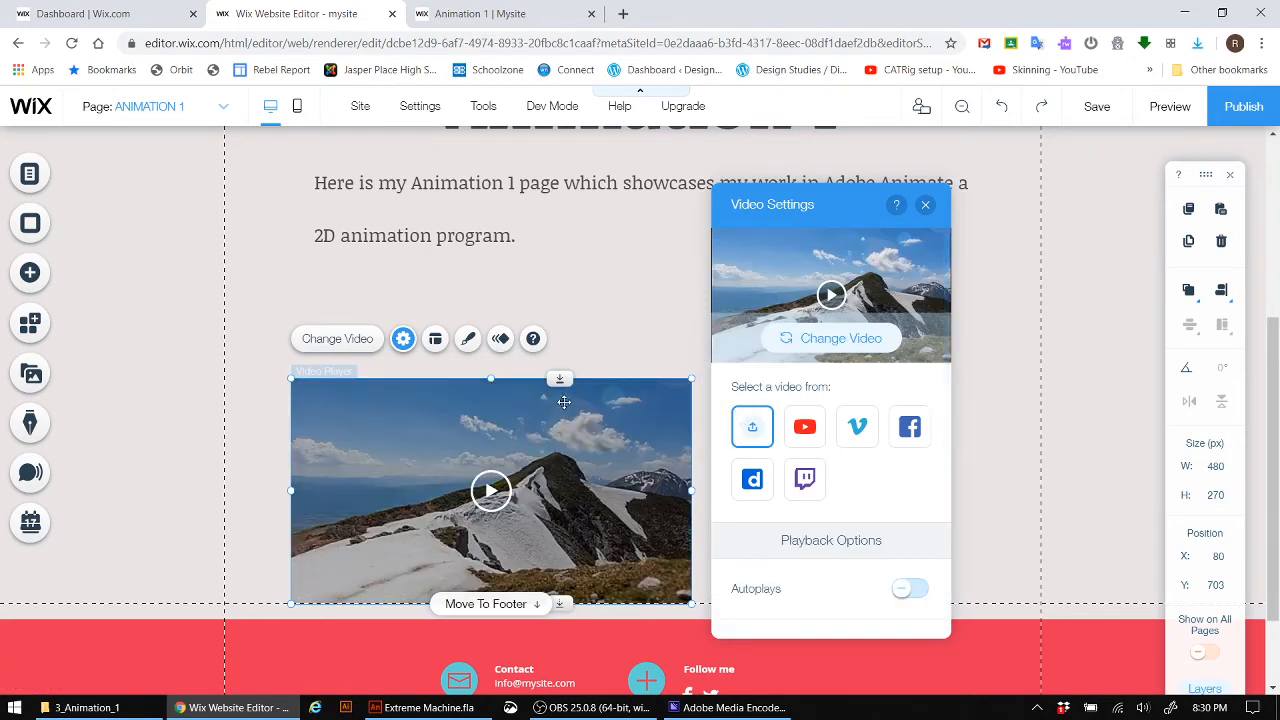
{"action": "left_click", "coordinate": [836, 346]}
{"action": "left_click", "coordinate": [302, 340]}
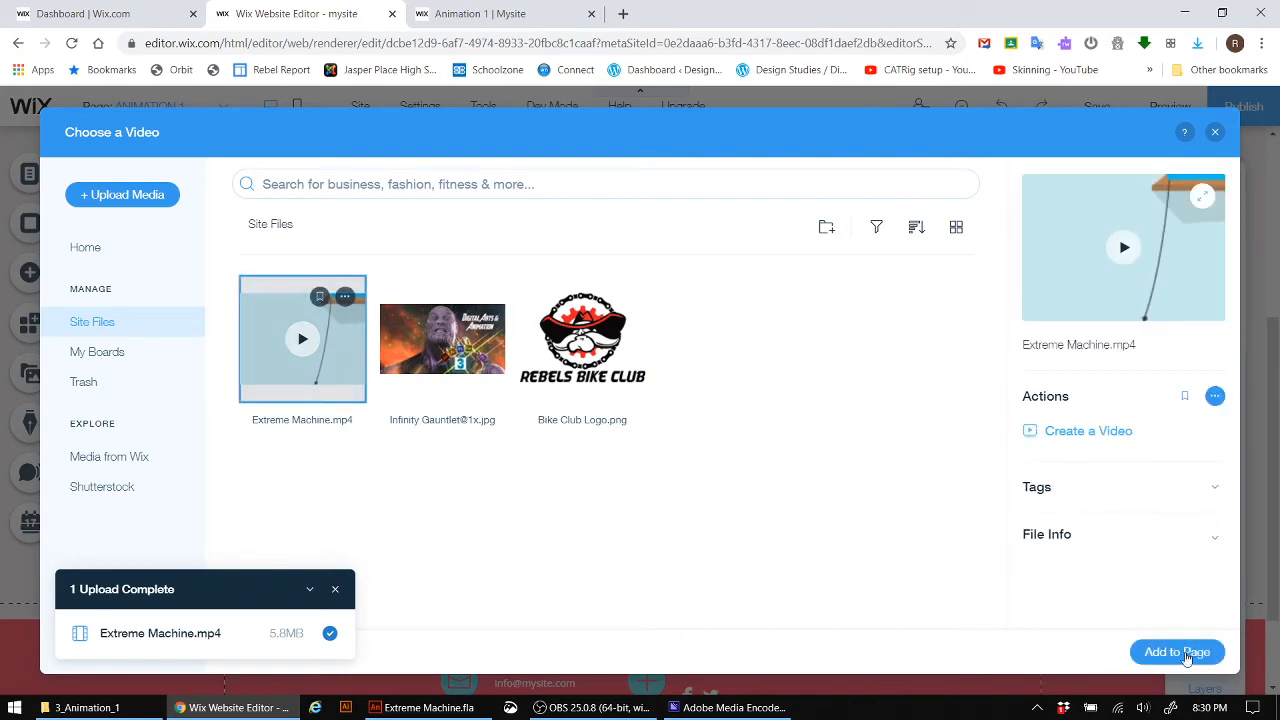
{"action": "left_click", "coordinate": [1177, 652]}
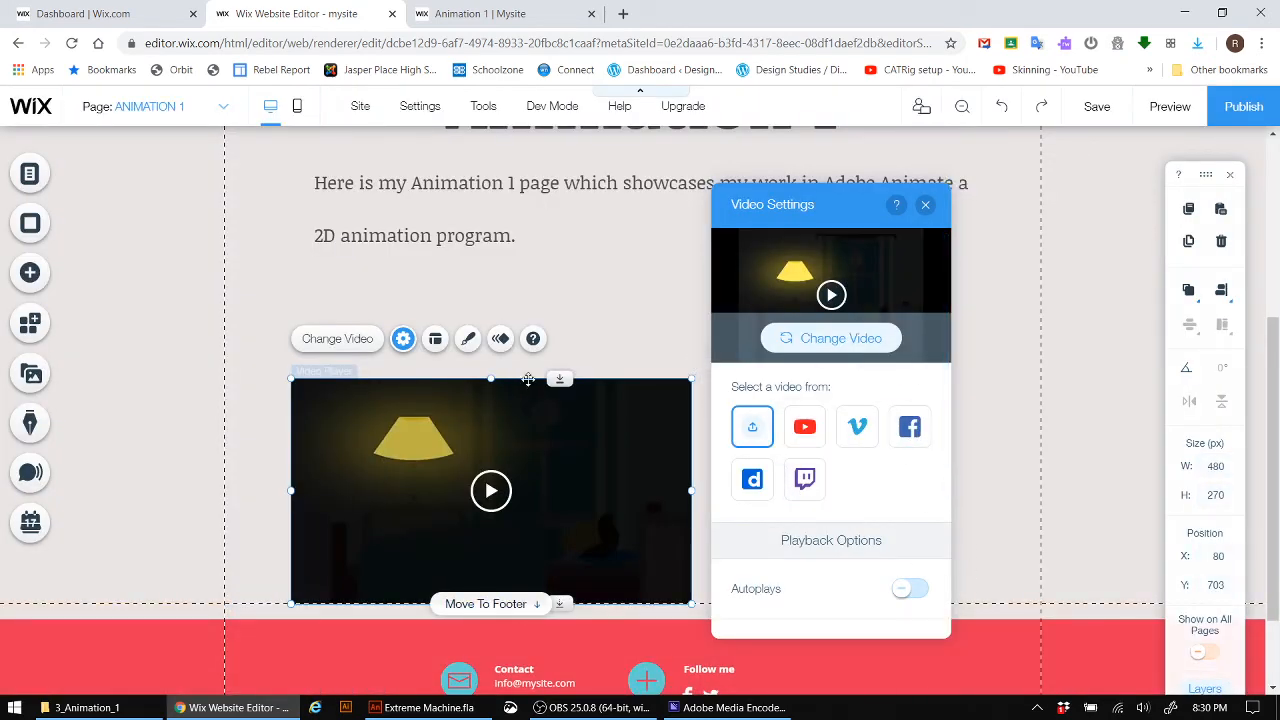
Step: Move the video player up closer to the intro text, to about X 84, Y 625, and close its settings
{"action": "left_click_drag", "start_coordinate": [477, 451], "coordinate": [493, 358]}
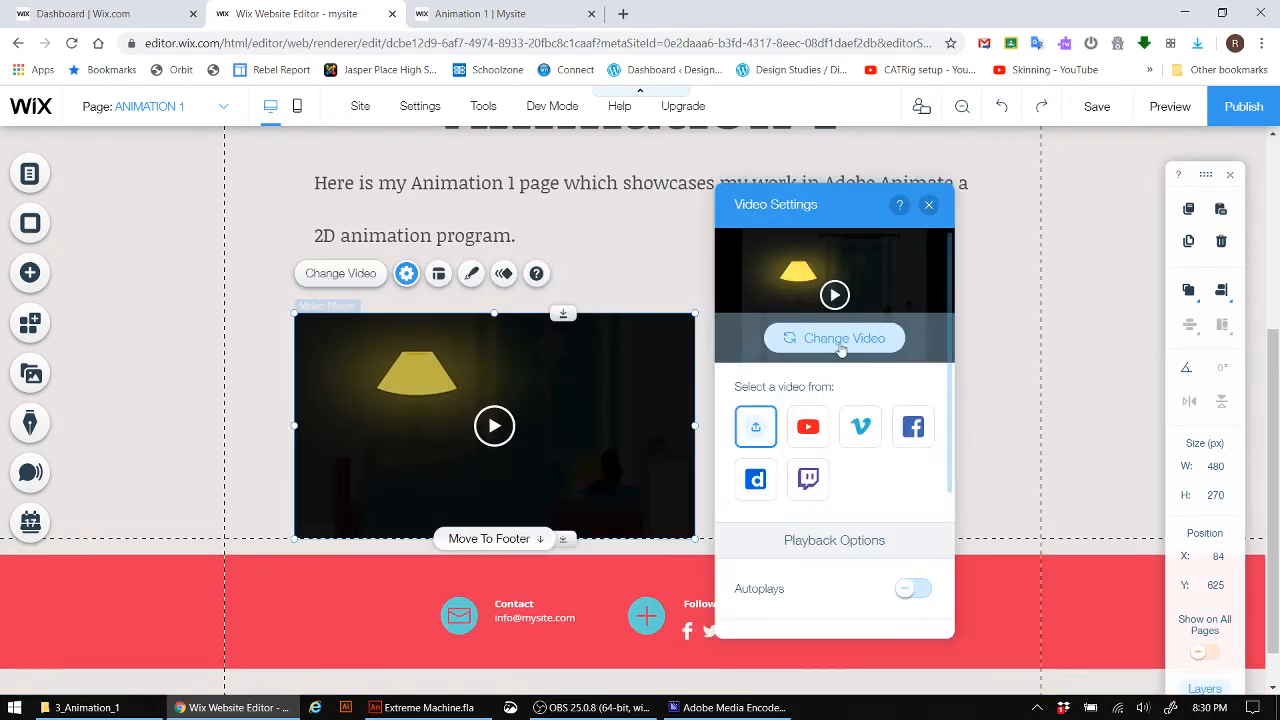
{"action": "left_click", "coordinate": [928, 207]}
{"action": "left_click", "coordinate": [844, 310]}
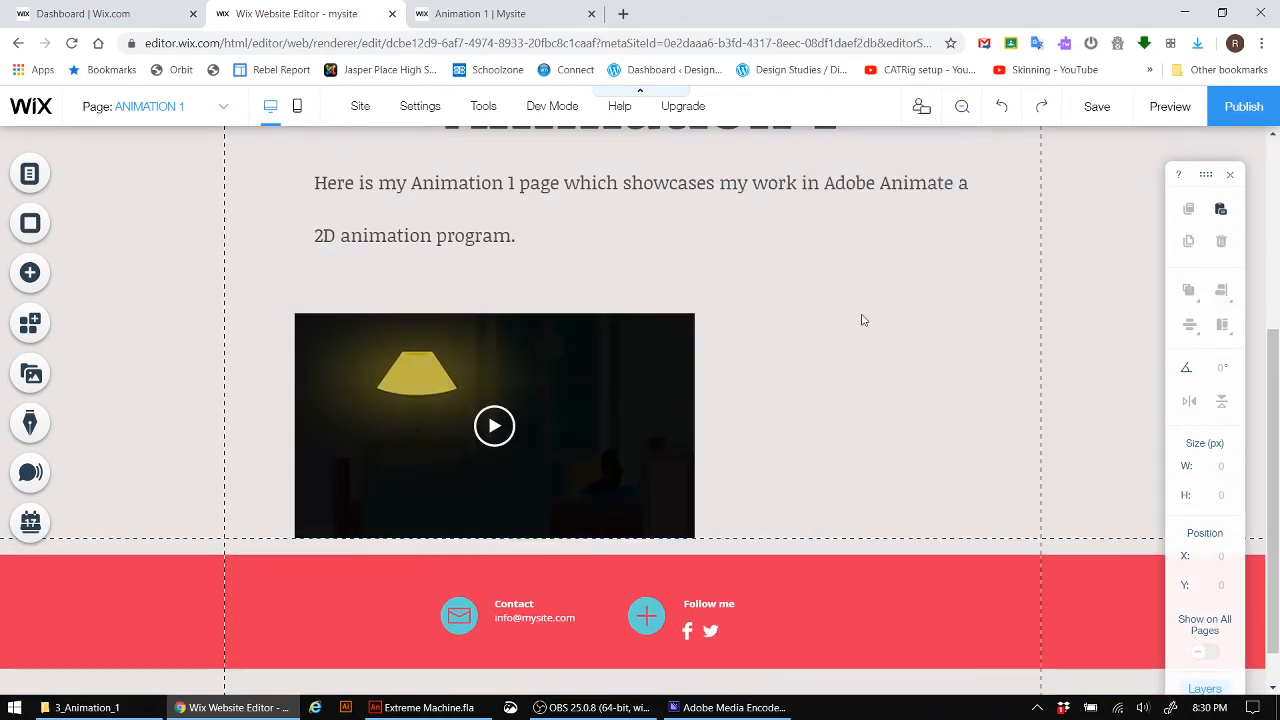
Step: Try to open Extreme Machine.swf from the 3_Animation_1 folder, always using Adobe Acrobat DC for .swf files, and close Acrobat
{"action": "left_click", "coordinate": [112, 708]}
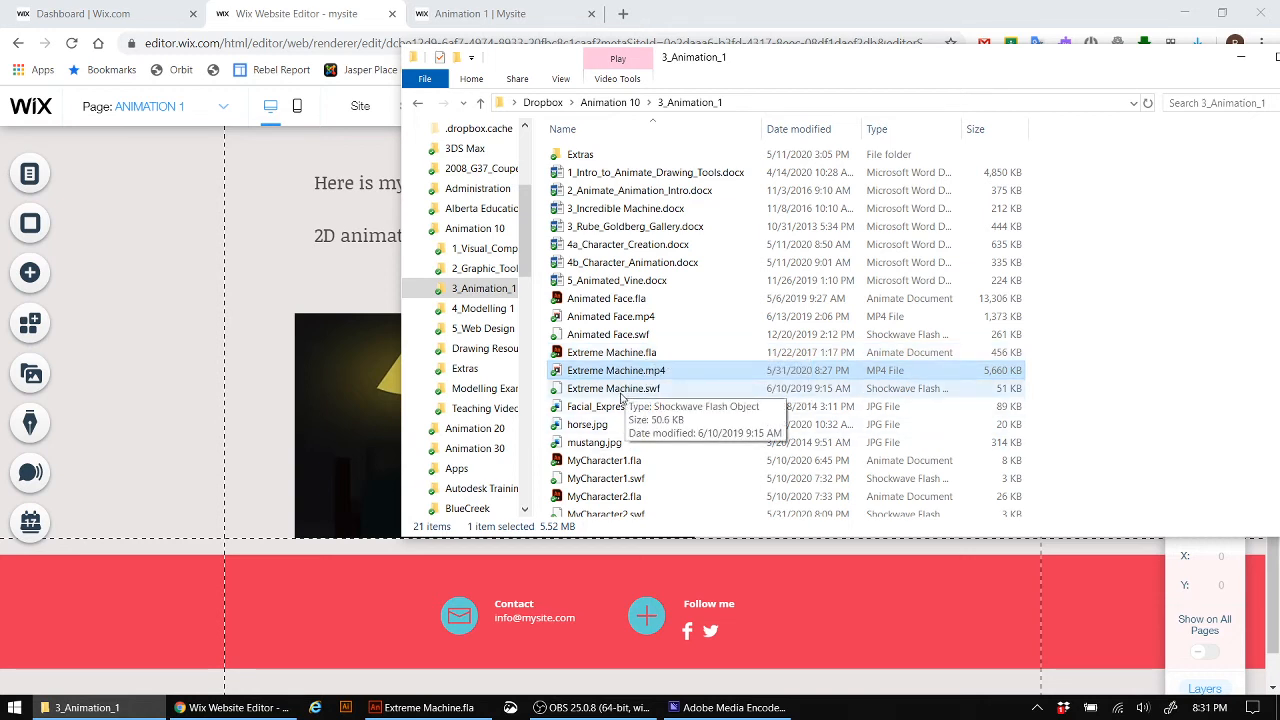
{"action": "double_click", "coordinate": [615, 392]}
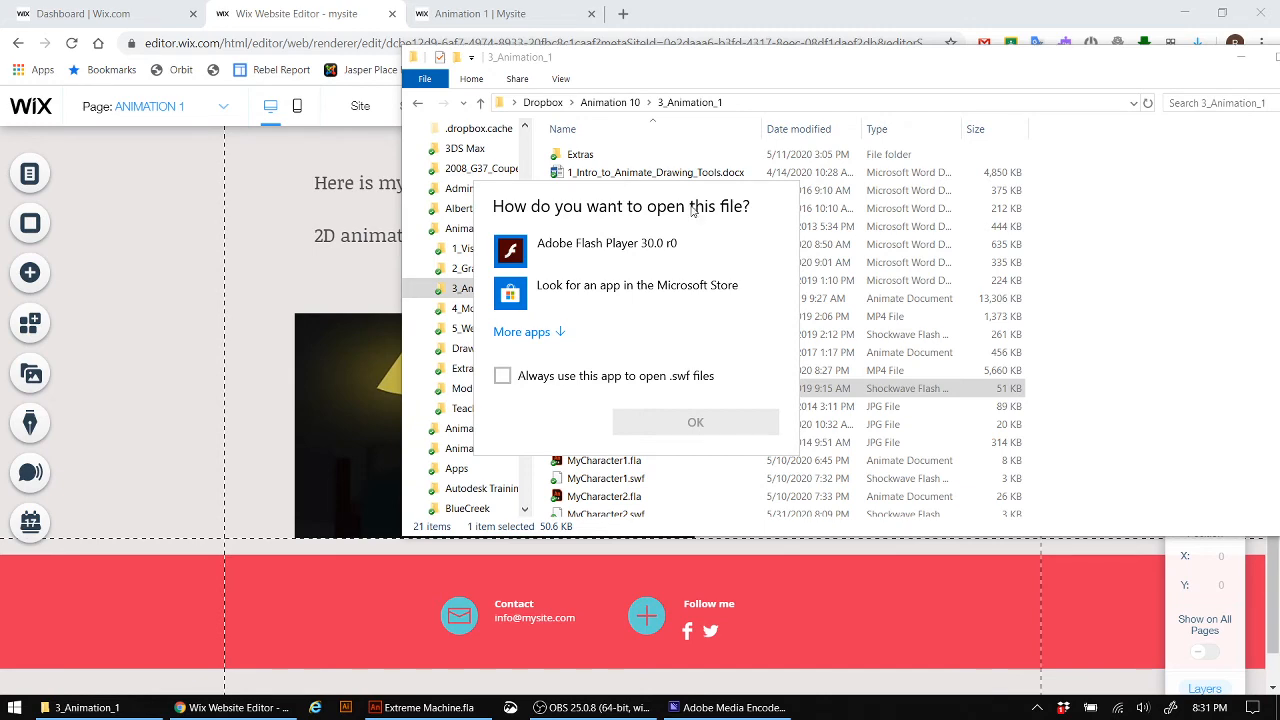
{"action": "left_click", "coordinate": [503, 377]}
{"action": "left_click", "coordinate": [560, 332]}
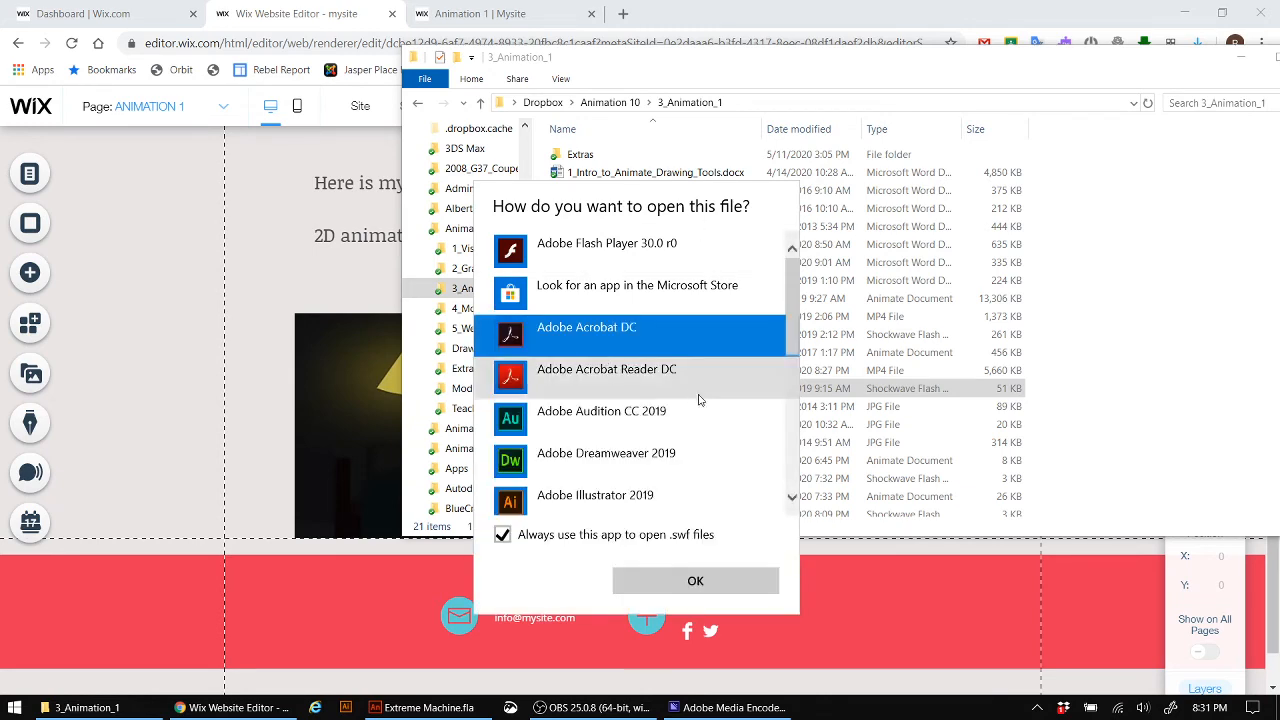
{"action": "left_click", "coordinate": [710, 585]}
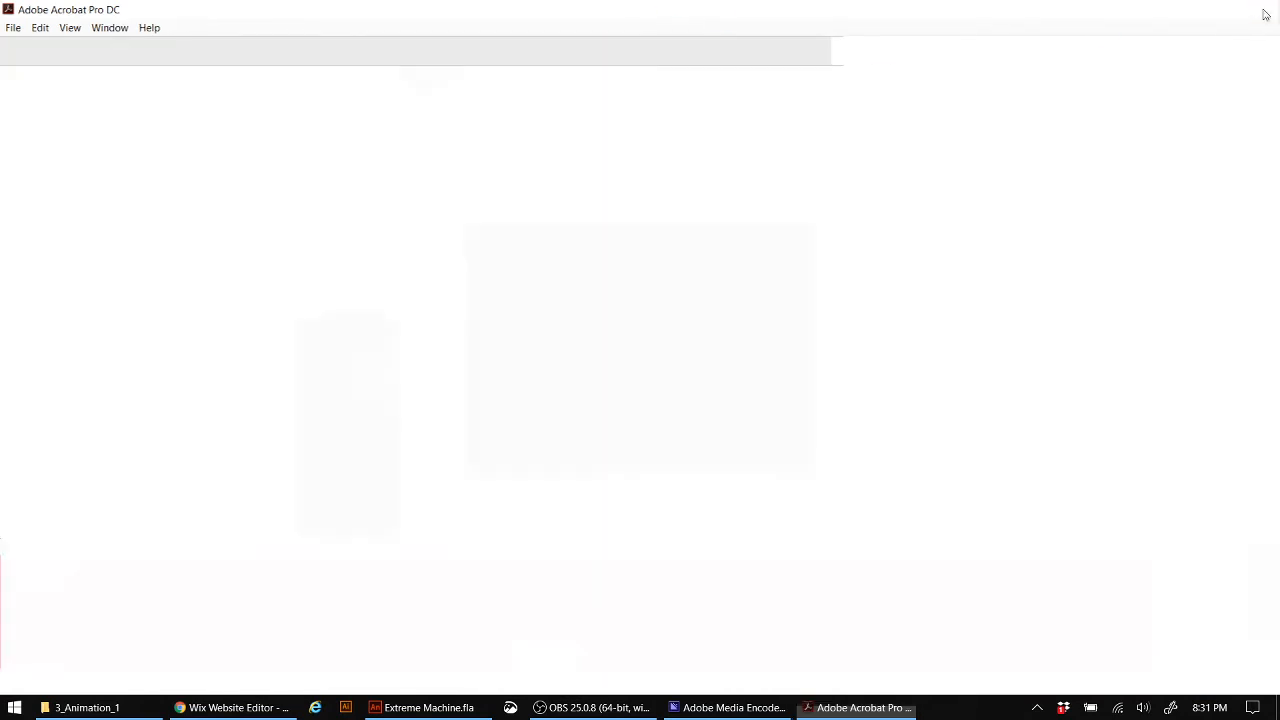
{"action": "left_click", "coordinate": [1262, 9]}
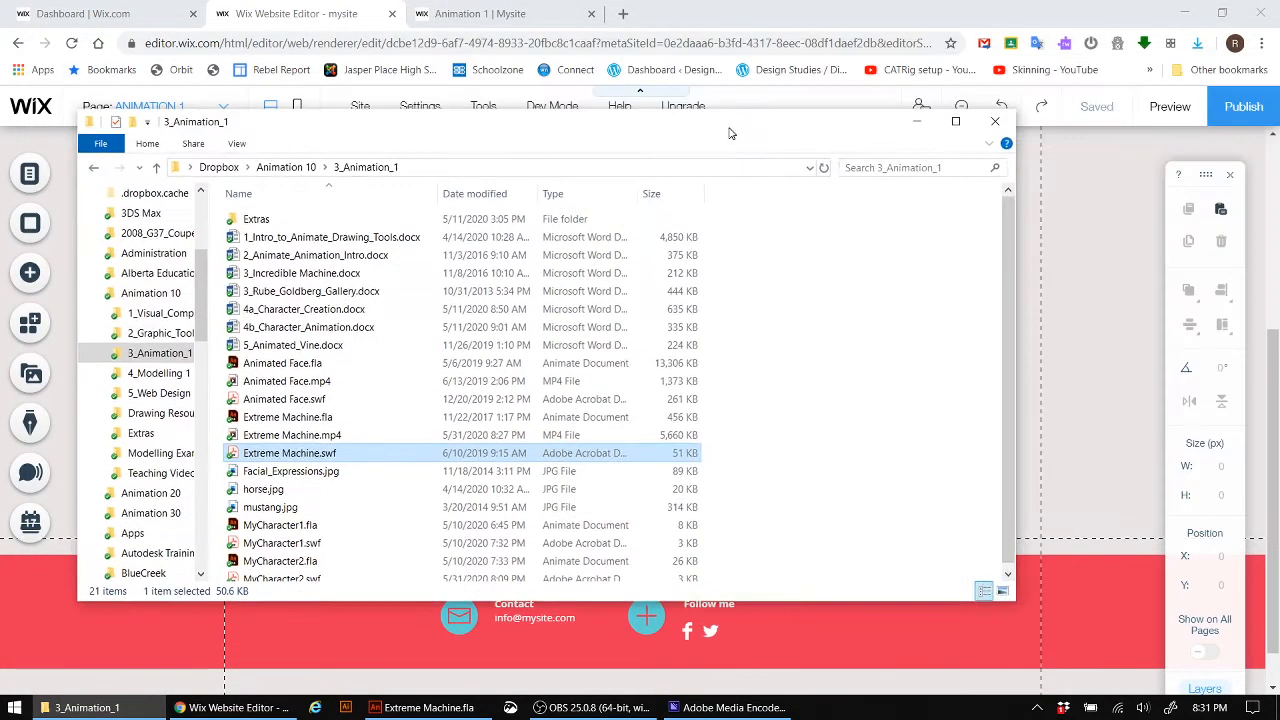
{"action": "left_click_drag", "start_coordinate": [730, 133], "coordinate": [737, 126]}
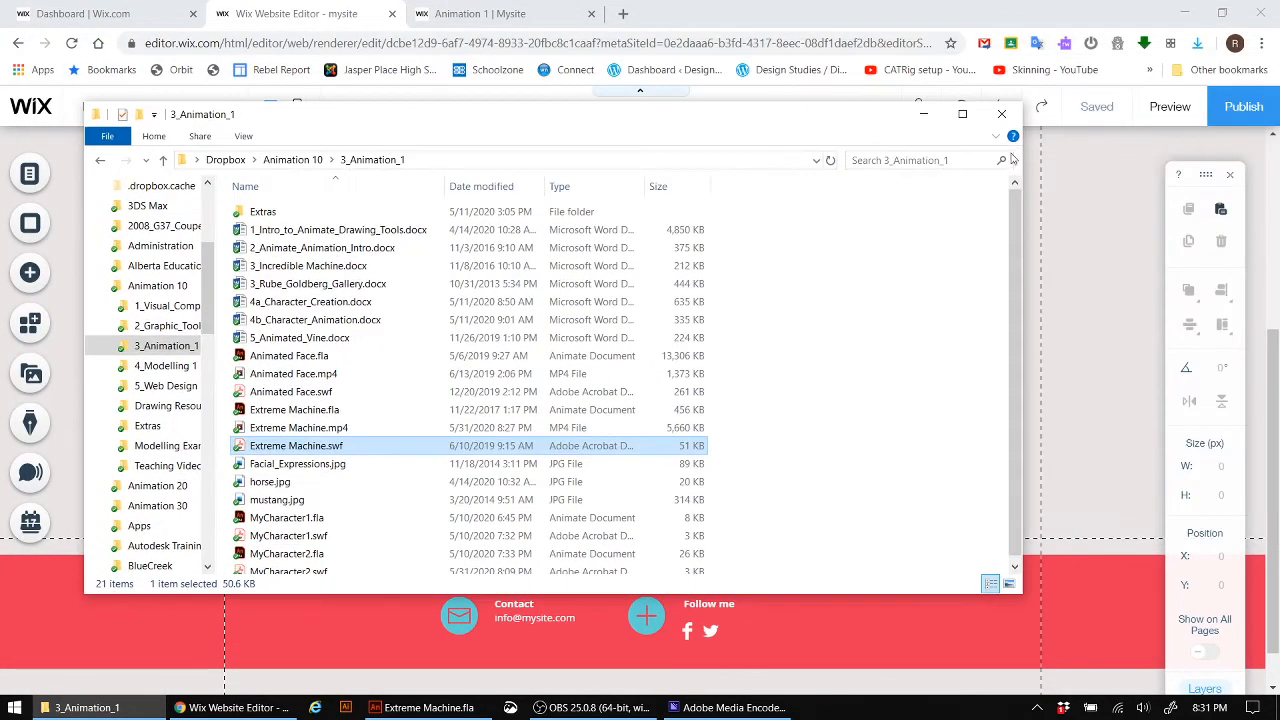
Step: Switch to Adobe Animate, test the Extreme Machine movie, and close the preview window
{"action": "left_click", "coordinate": [430, 706]}
{"action": "key", "text": "ctrl+Return"}
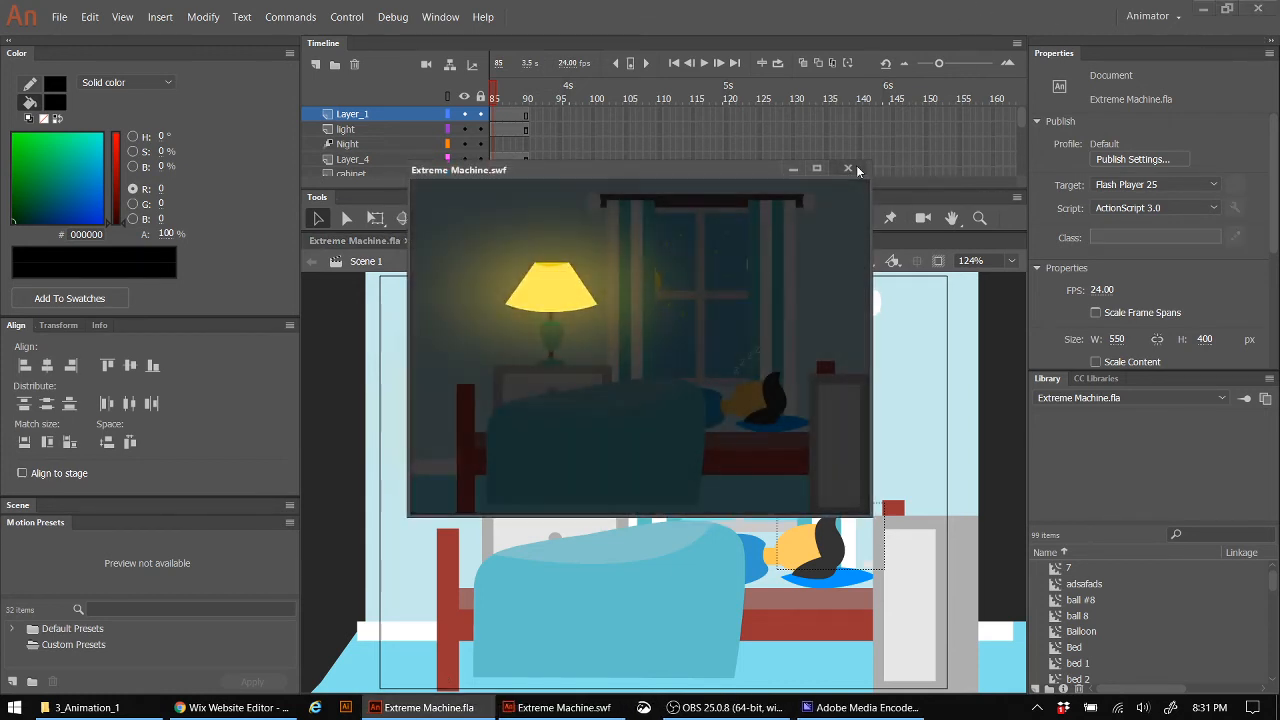
{"action": "left_click", "coordinate": [852, 169]}
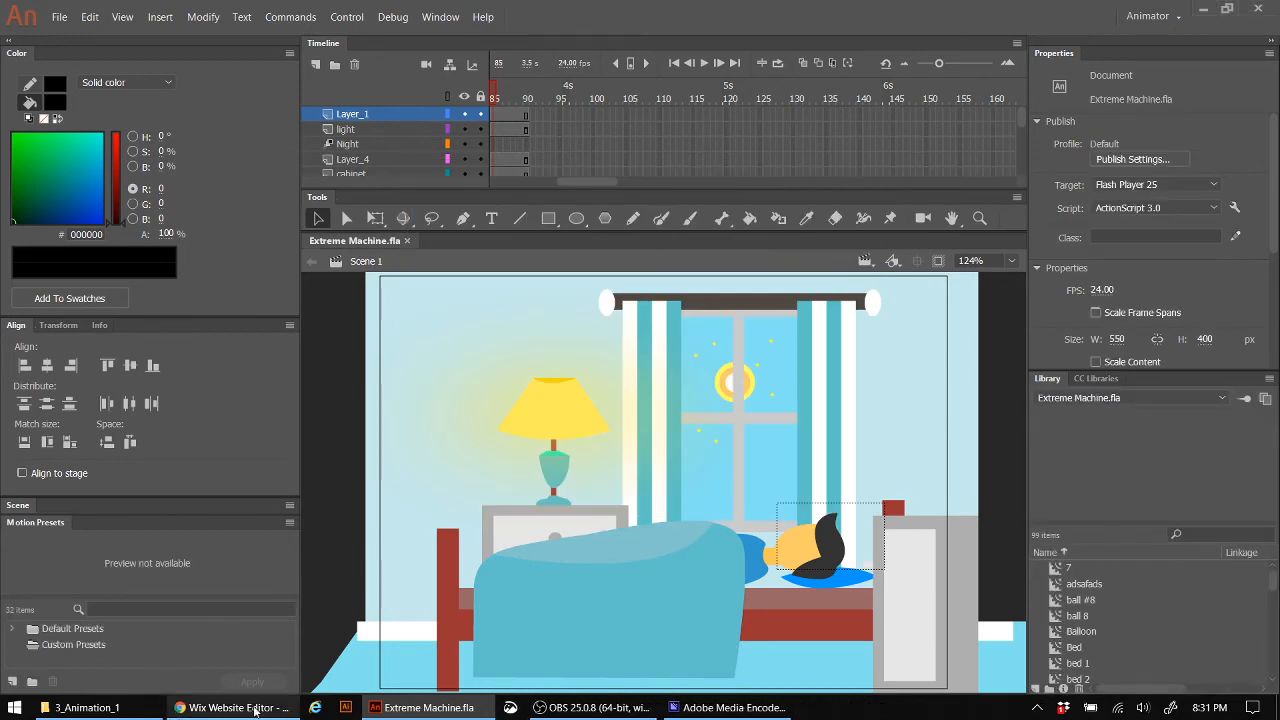
Step: Check Extreme Machine.swf in the 3_Animation_1 folder and switch back to the Wix editor
{"action": "left_click", "coordinate": [87, 707]}
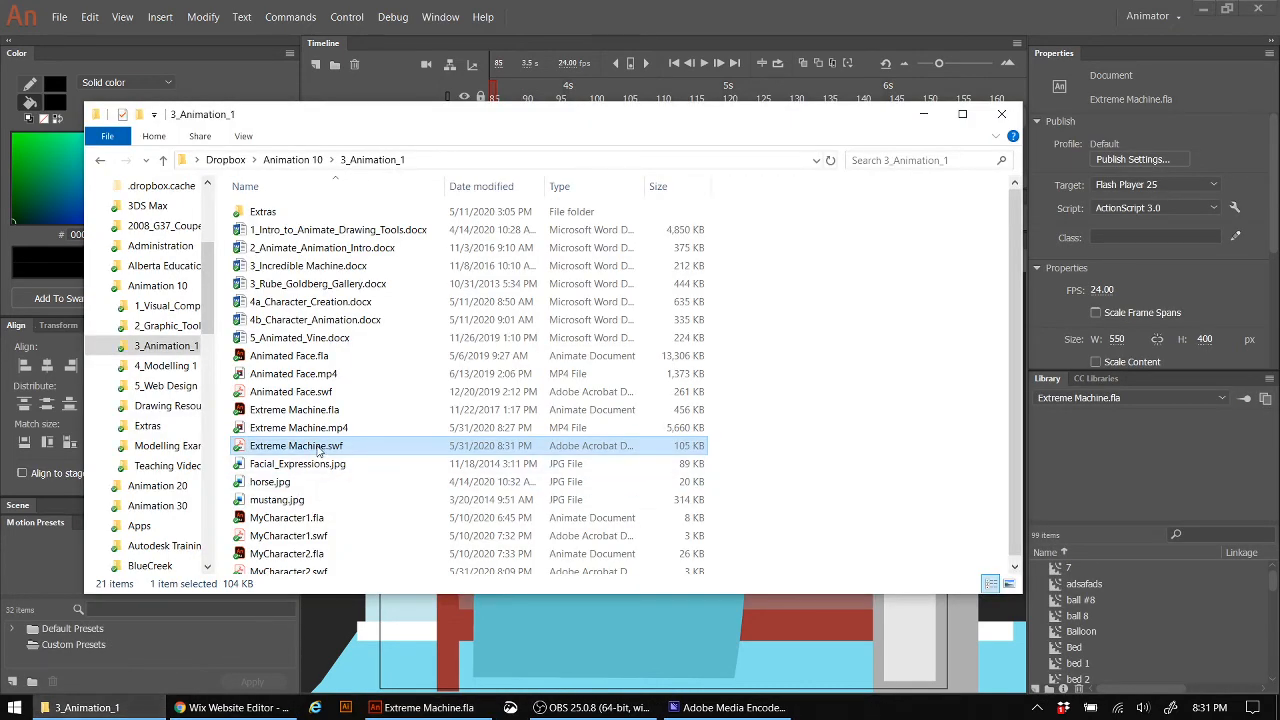
{"action": "left_click_drag", "start_coordinate": [438, 116], "coordinate": [672, 82]}
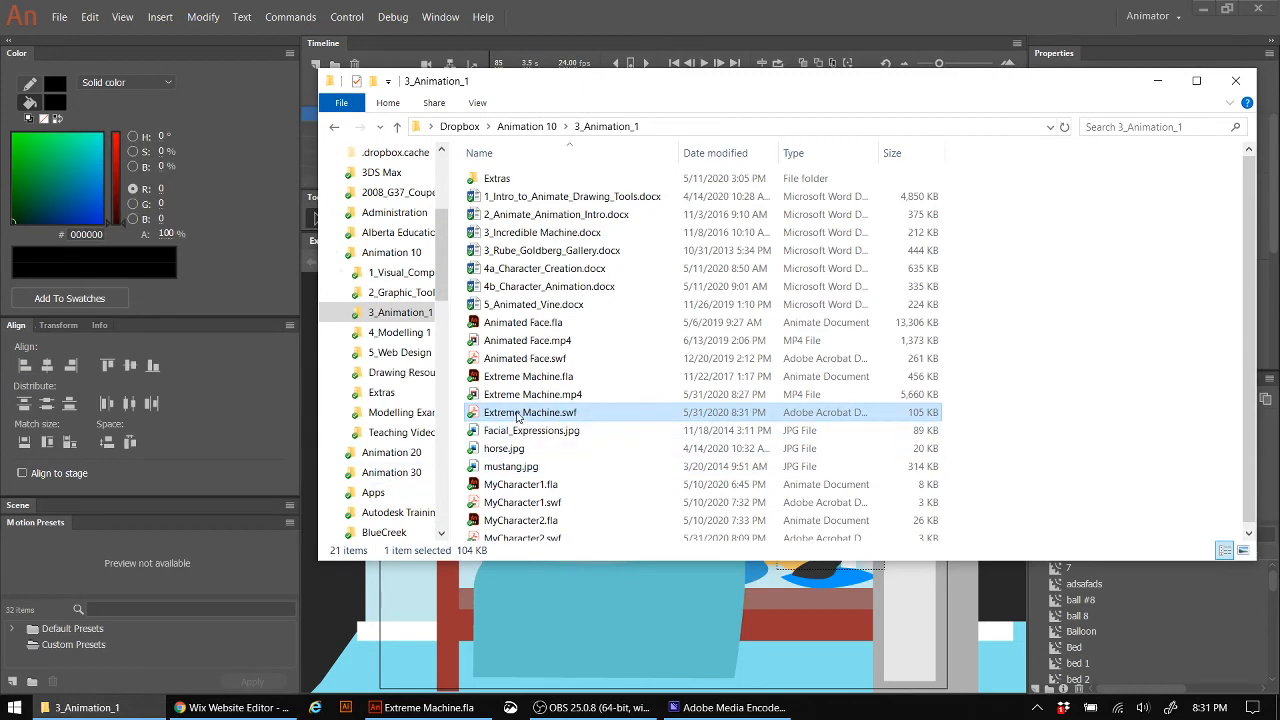
{"action": "left_click", "coordinate": [226, 708]}
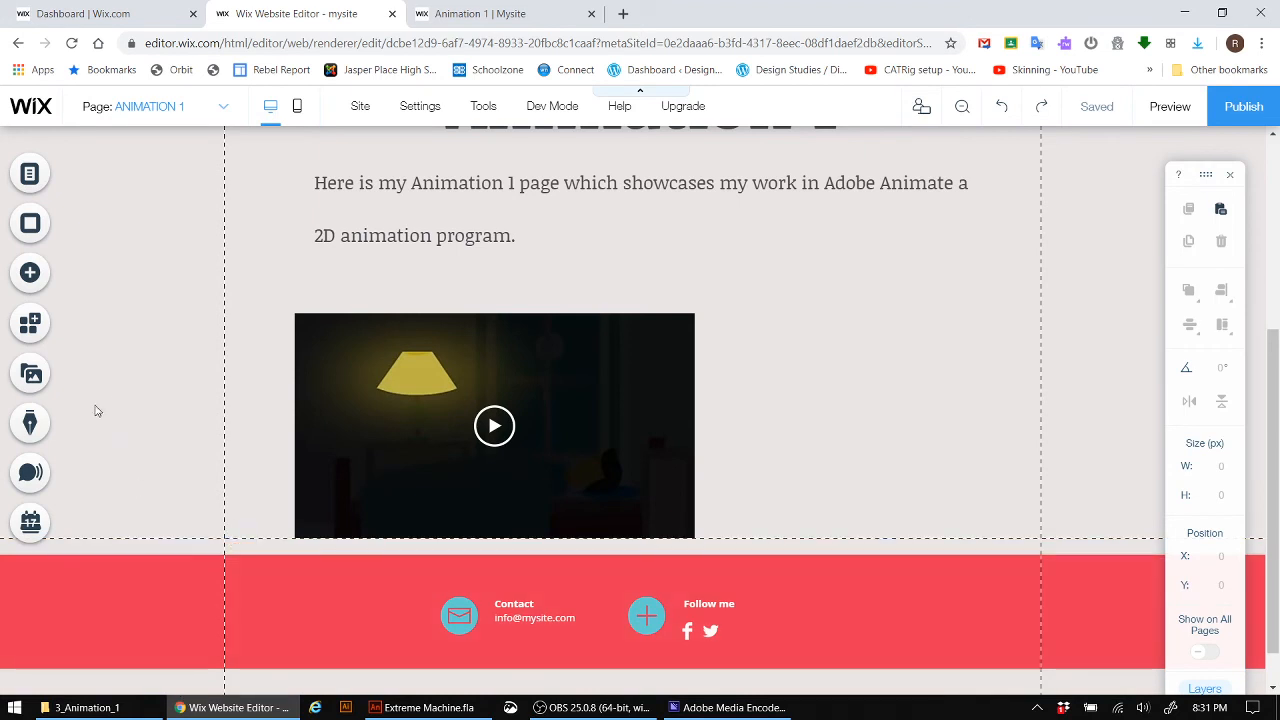
Step: Add a Flash (SWF) custom embed to the ANIMATION 1 page
{"action": "left_click", "coordinate": [29, 275]}
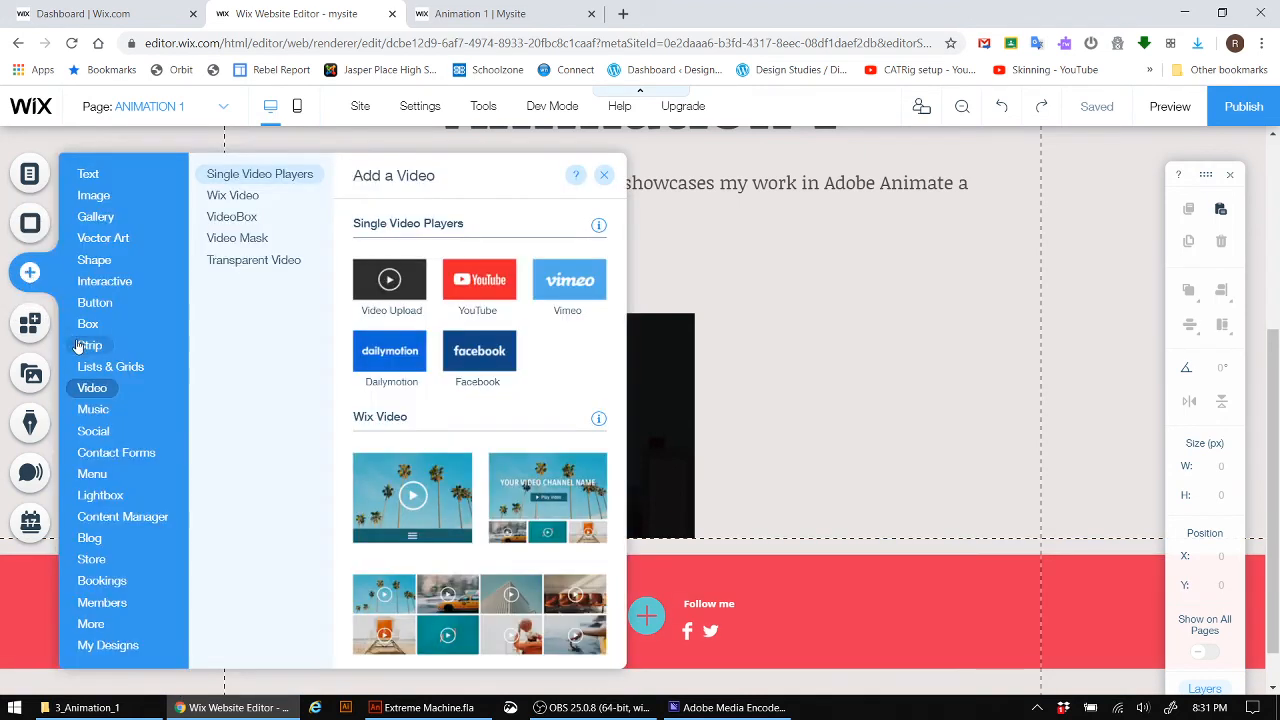
{"action": "left_click", "coordinate": [93, 623]}
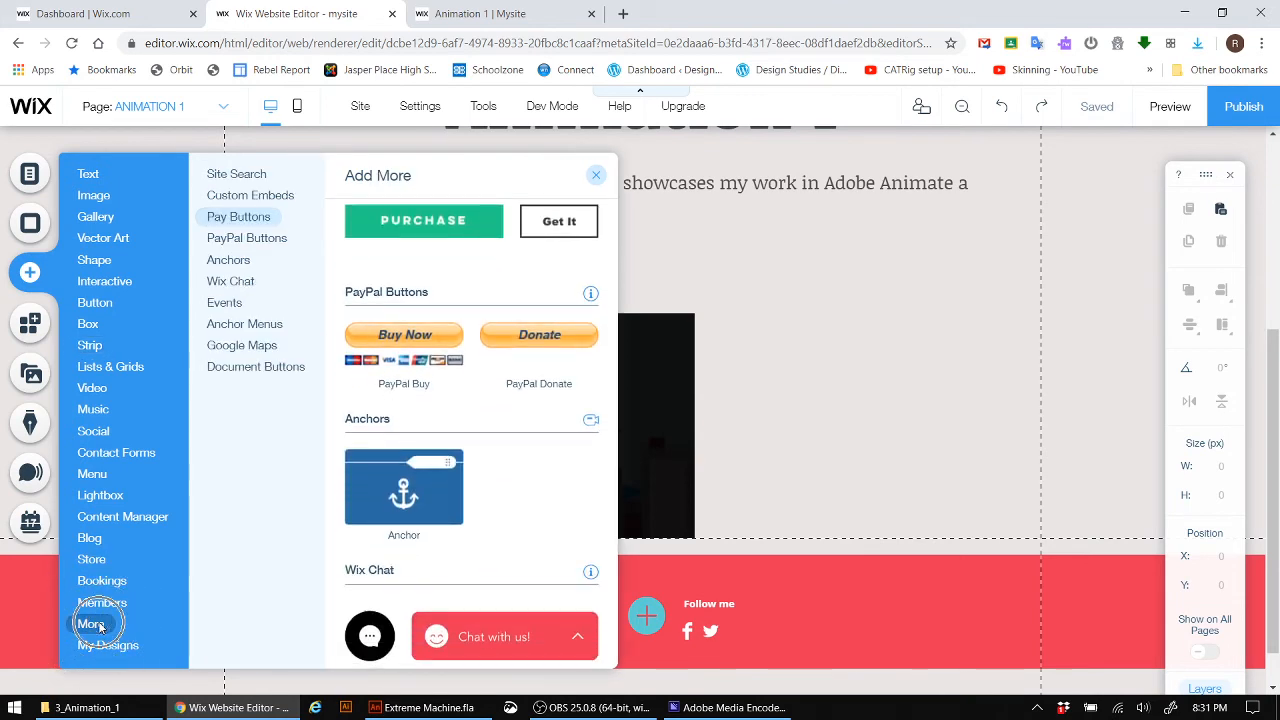
{"action": "scroll", "coordinate": [452, 440], "scroll_direction": "up", "scroll_amount": 3}
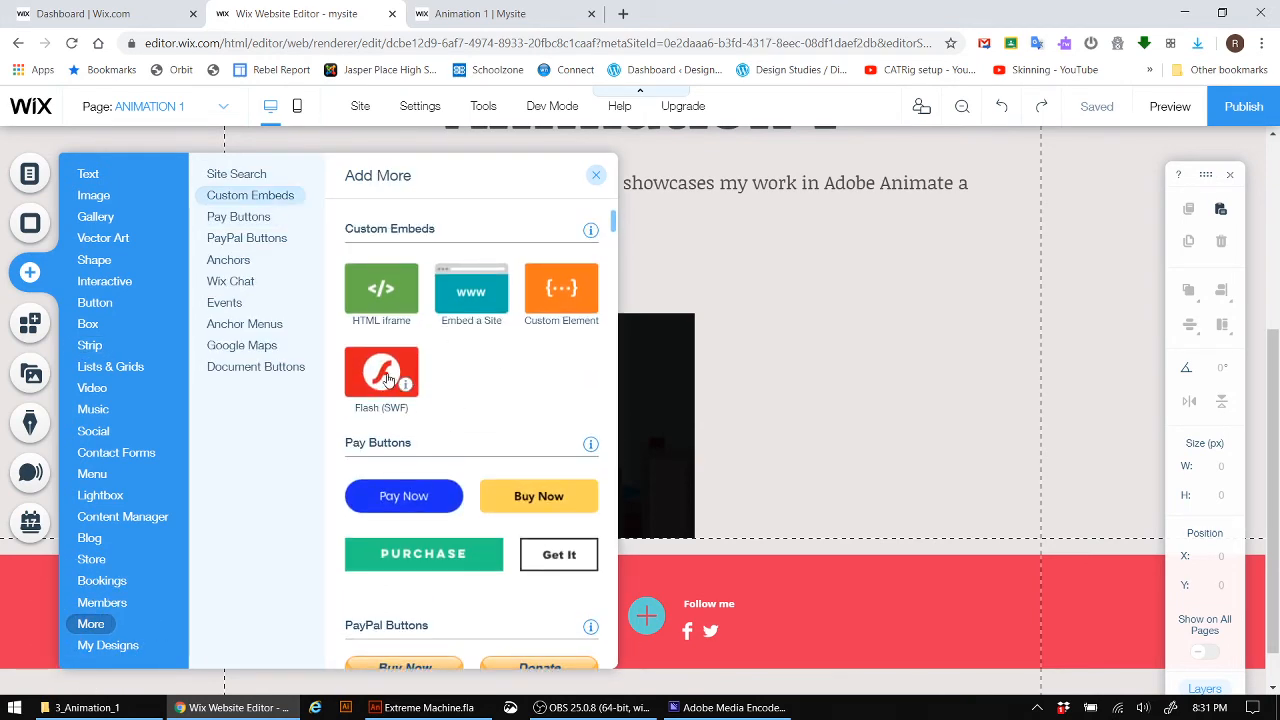
{"action": "left_click", "coordinate": [386, 376]}
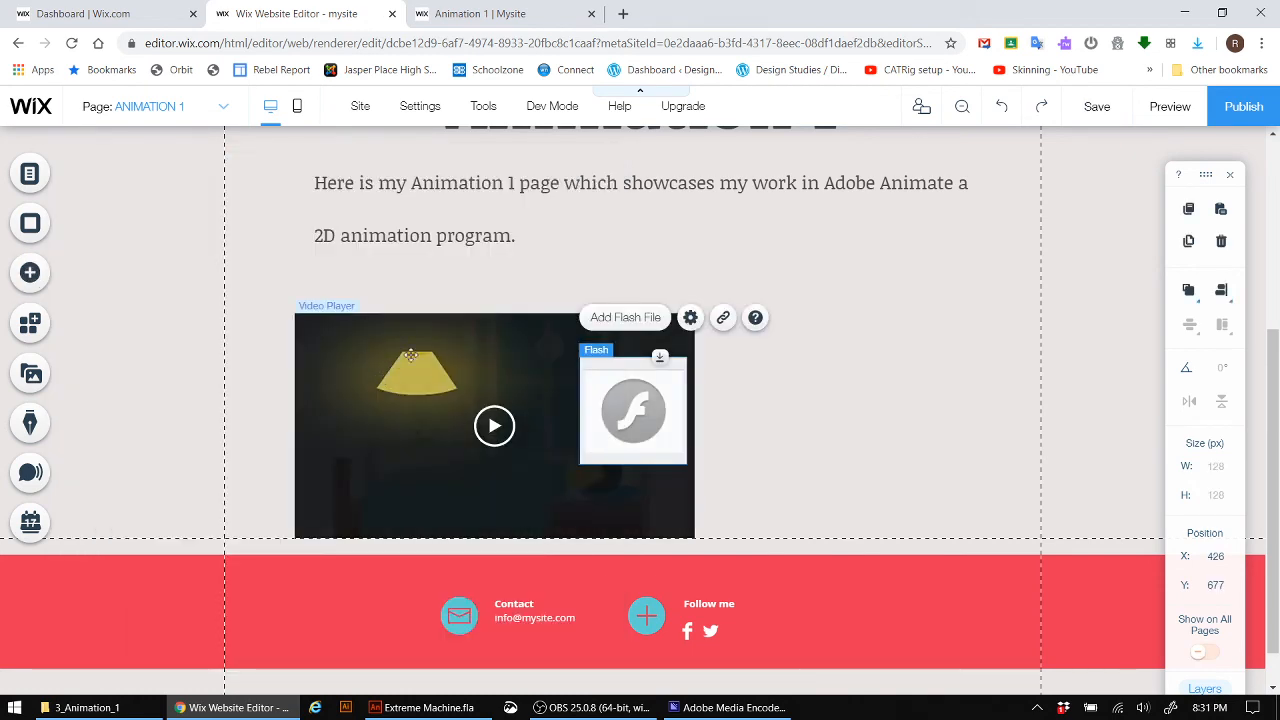
Step: Upload Extreme Machine.swf from the 3_Animation_1 folder to Site Files and add it to the Flash element
{"action": "left_click", "coordinate": [632, 320]}
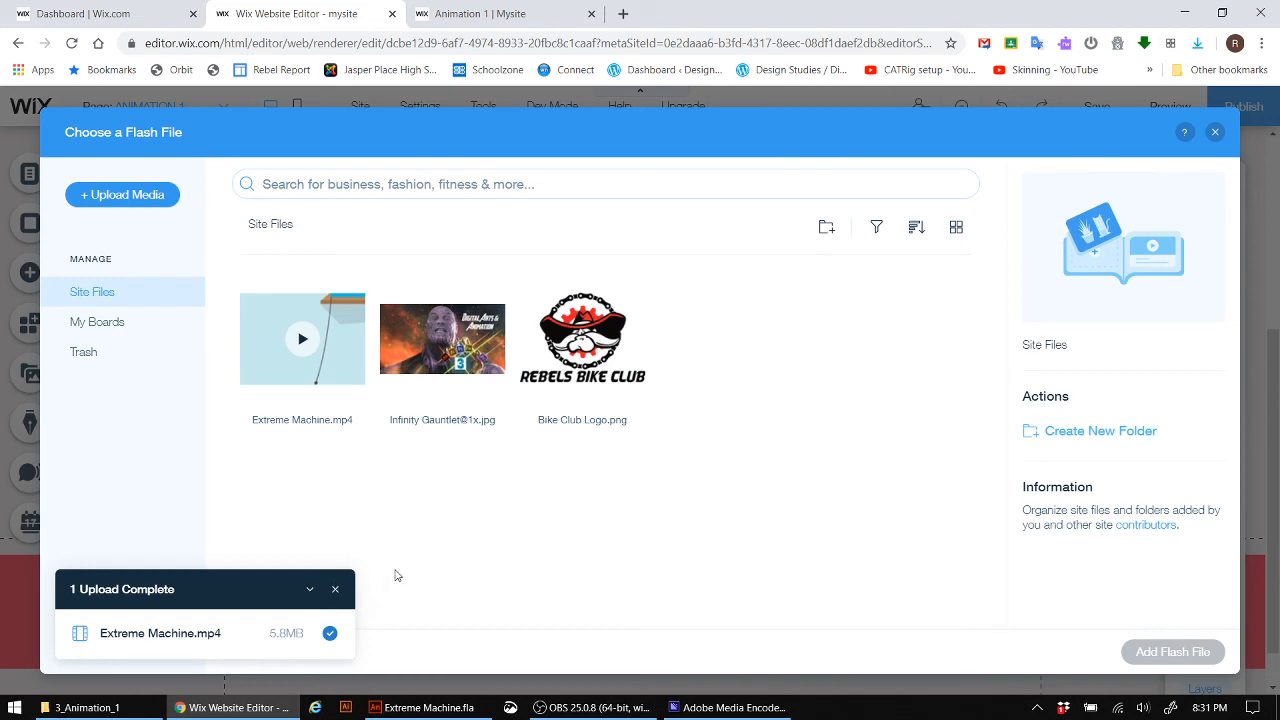
{"action": "left_click", "coordinate": [85, 707]}
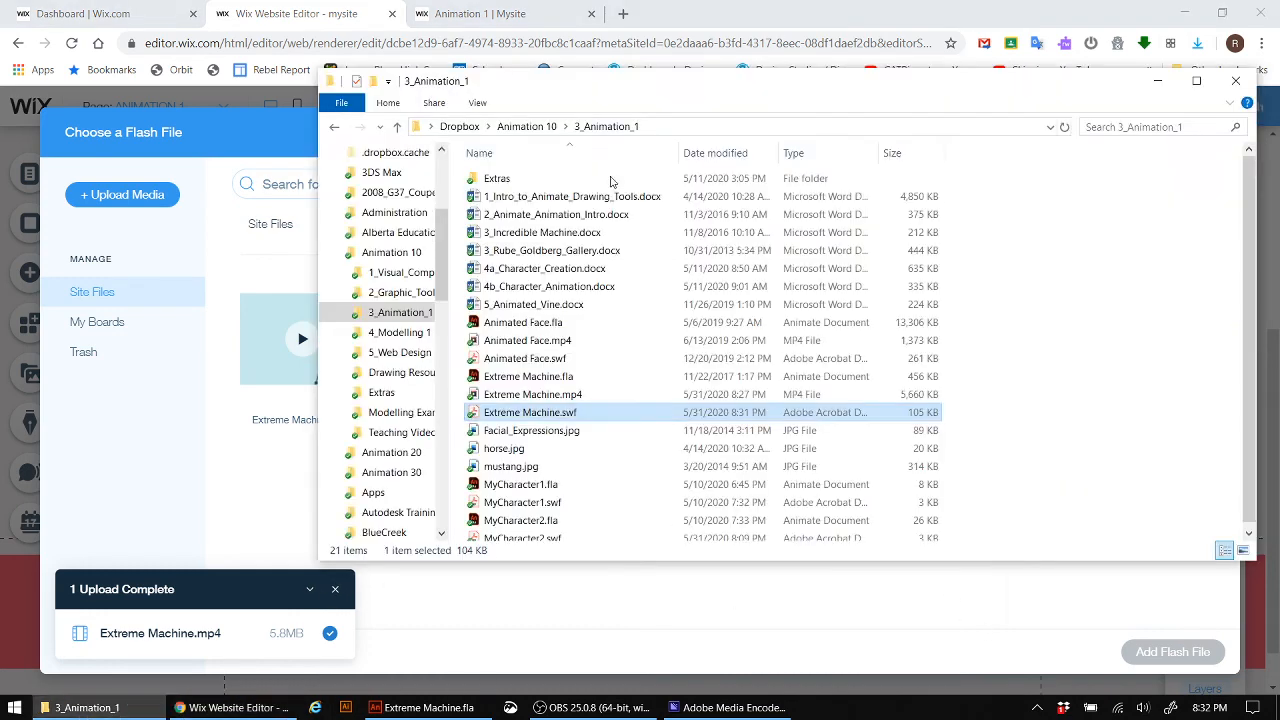
{"action": "left_click_drag", "start_coordinate": [735, 44], "coordinate": [990, 50]}
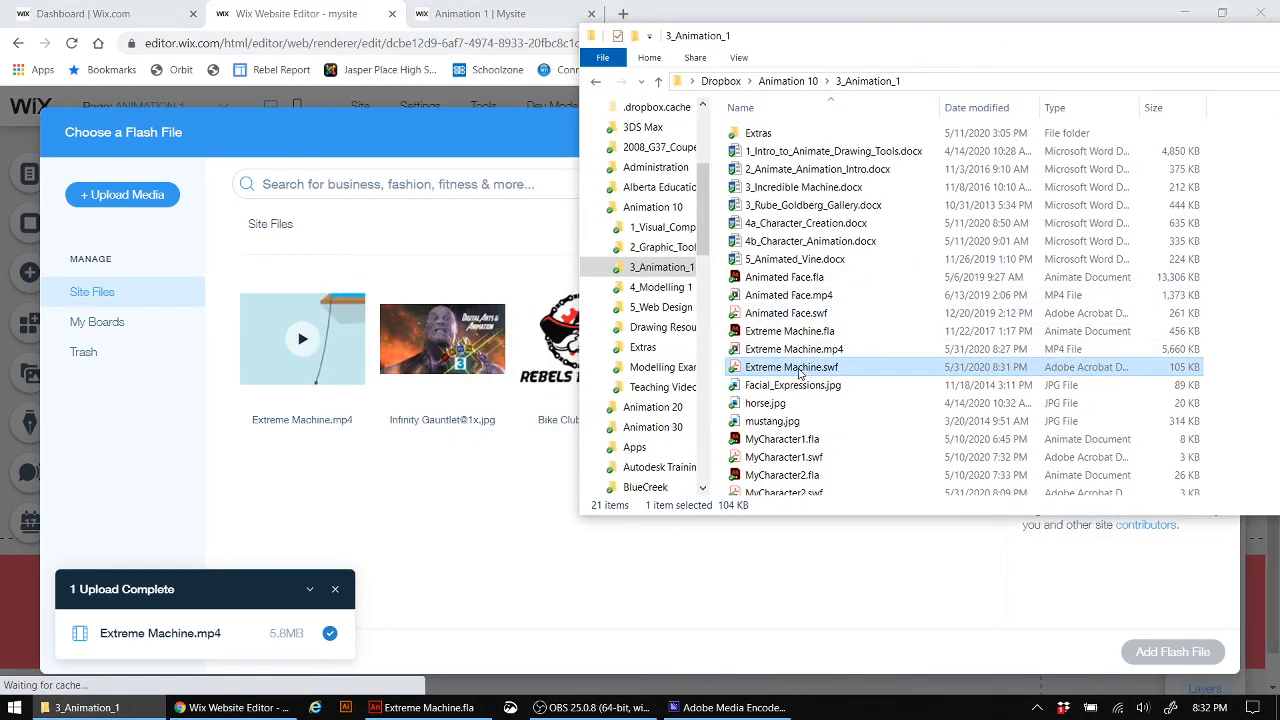
{"action": "left_click_drag", "start_coordinate": [795, 370], "coordinate": [450, 564]}
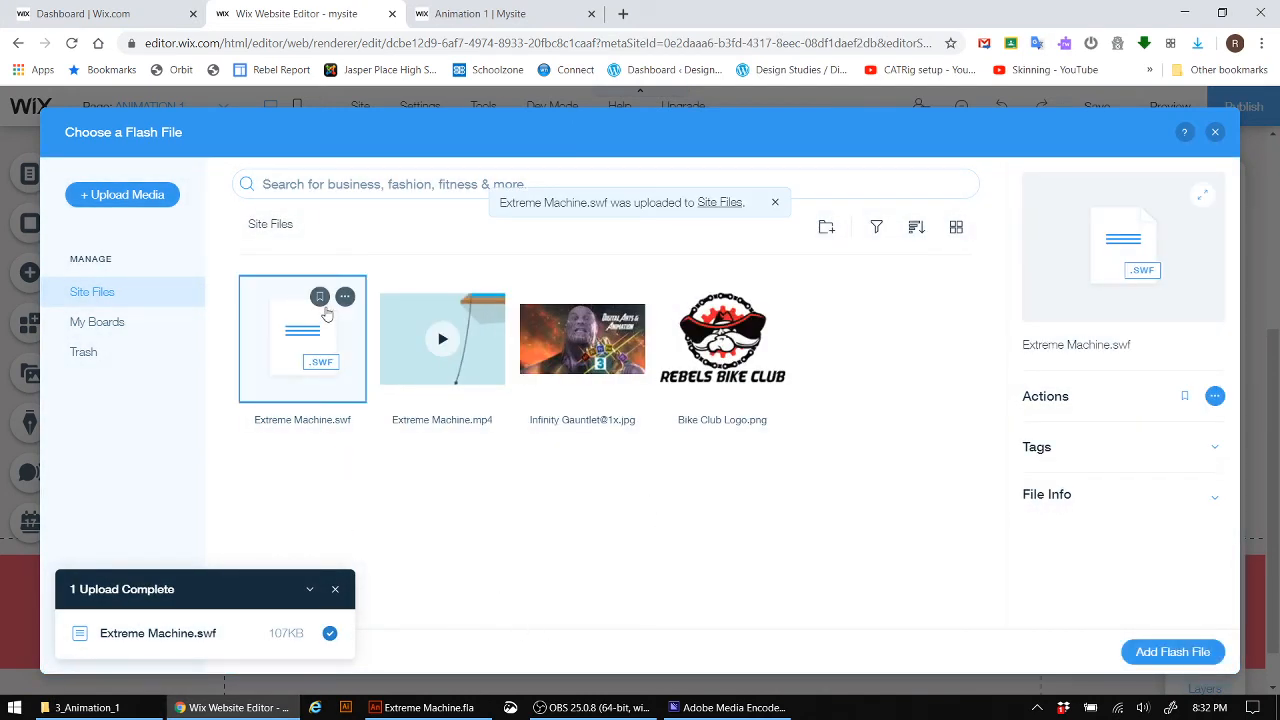
{"action": "left_click", "coordinate": [1174, 654]}
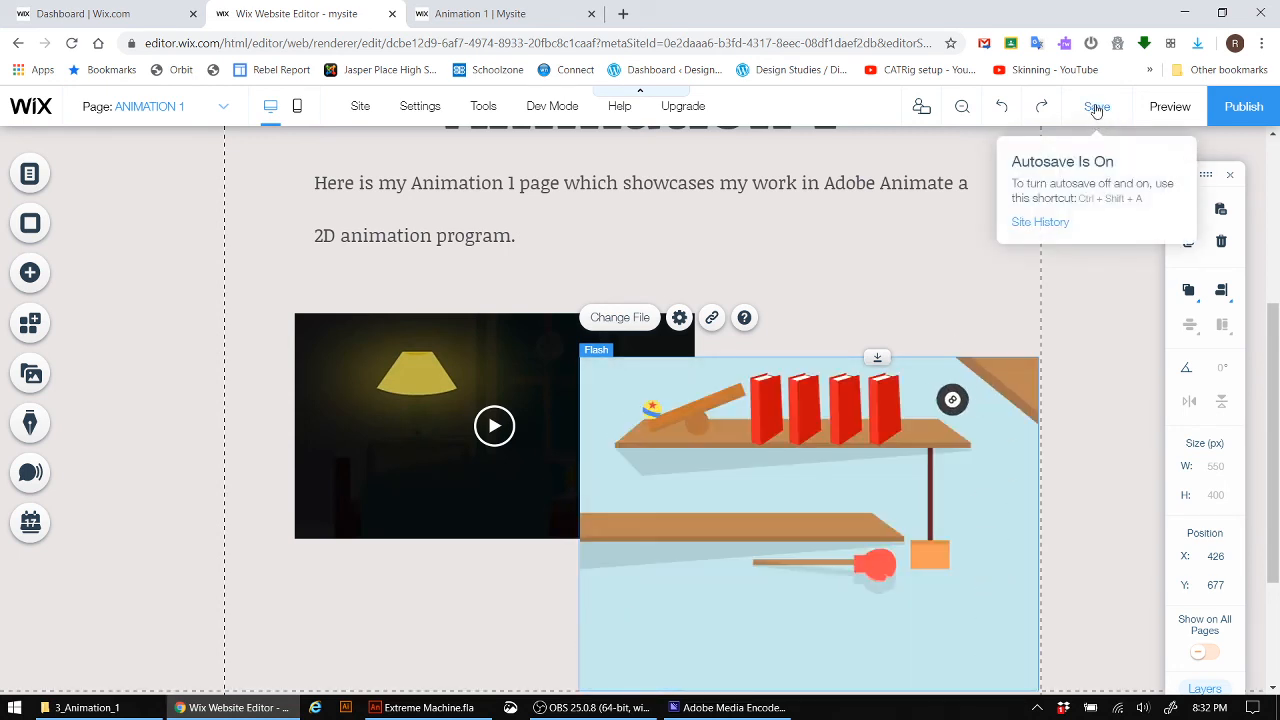
Step: Save and publish the site, and dismiss the Check Your Site On Mobile message with Don't show this again enabled
{"action": "left_click", "coordinate": [1096, 107]}
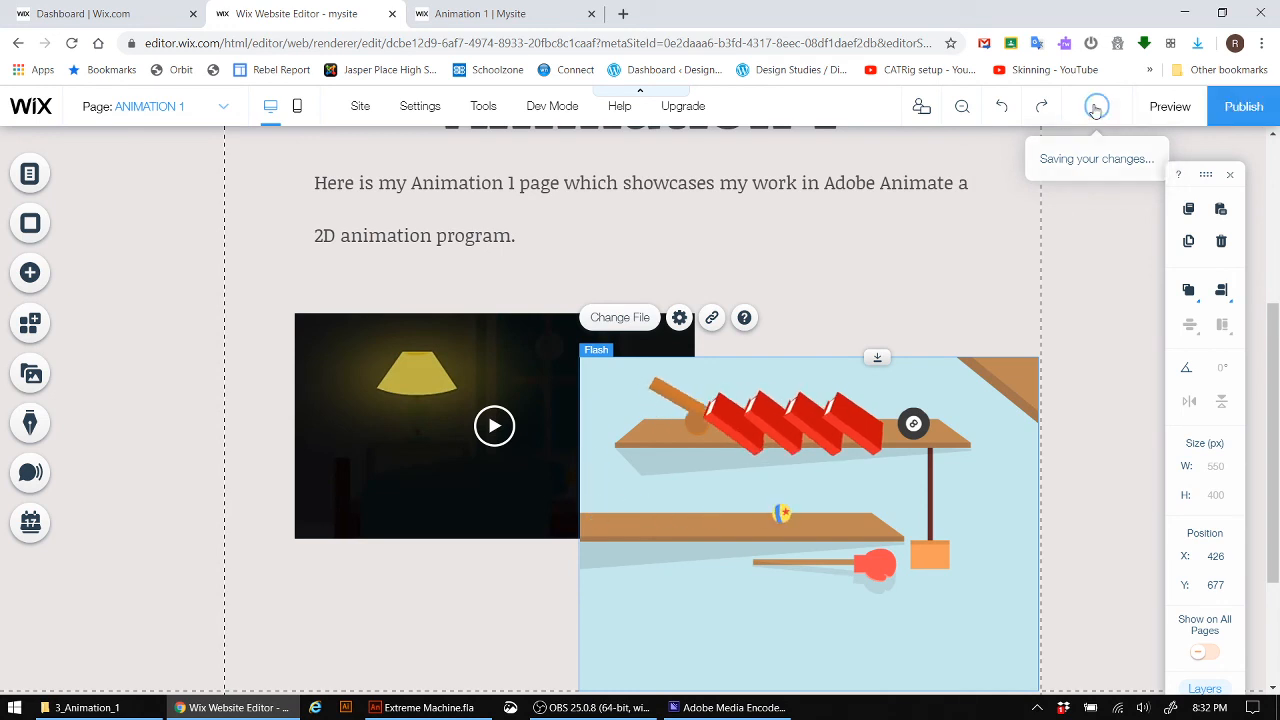
{"action": "left_click", "coordinate": [1244, 106]}
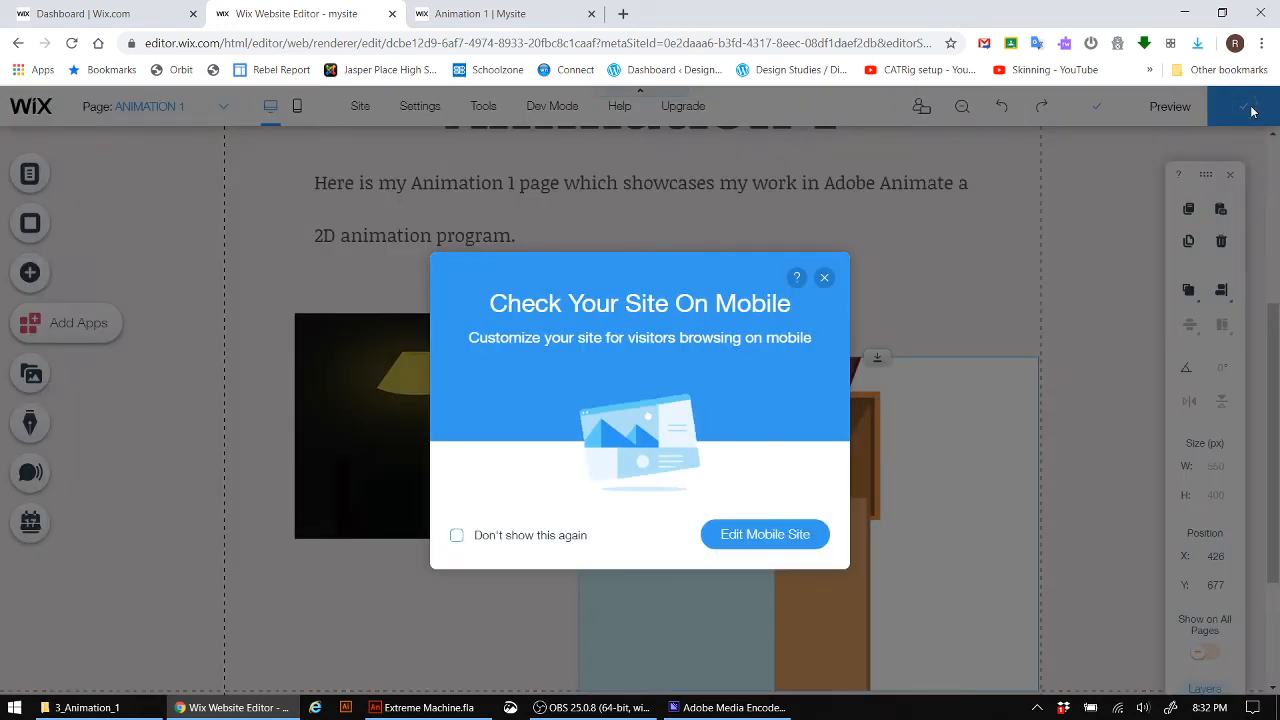
{"action": "left_click", "coordinate": [456, 535]}
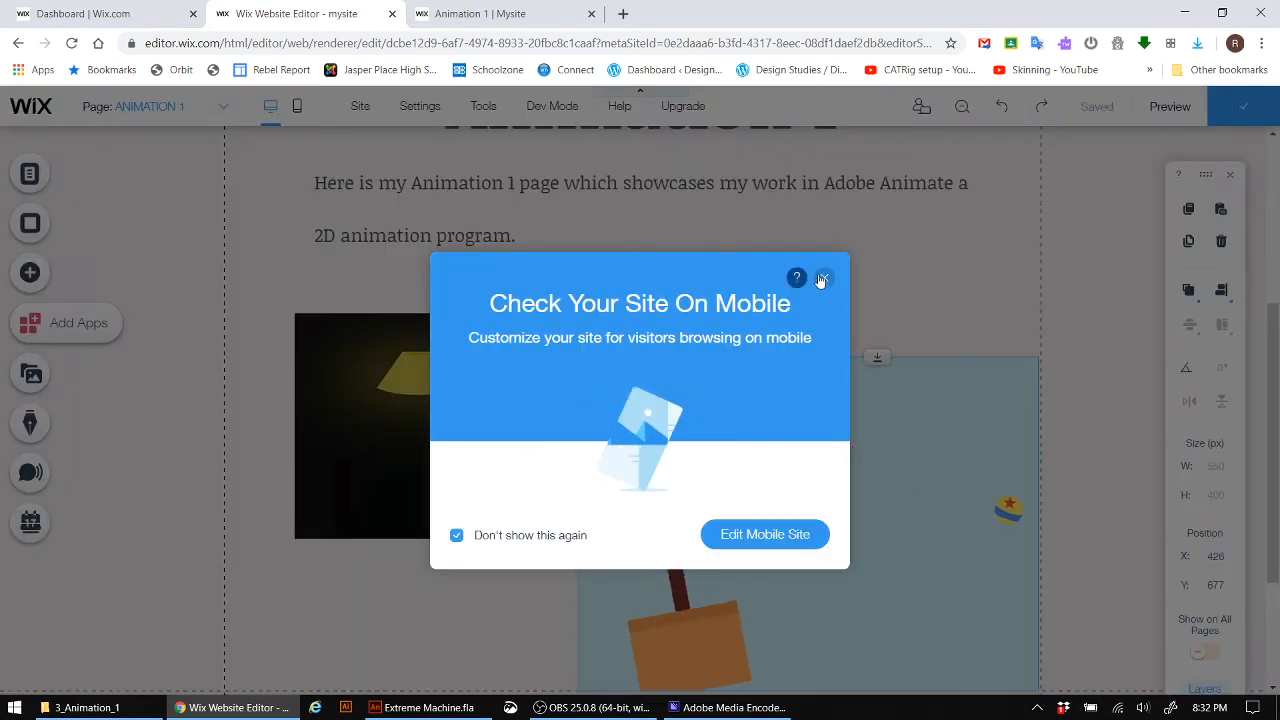
{"action": "left_click", "coordinate": [824, 278]}
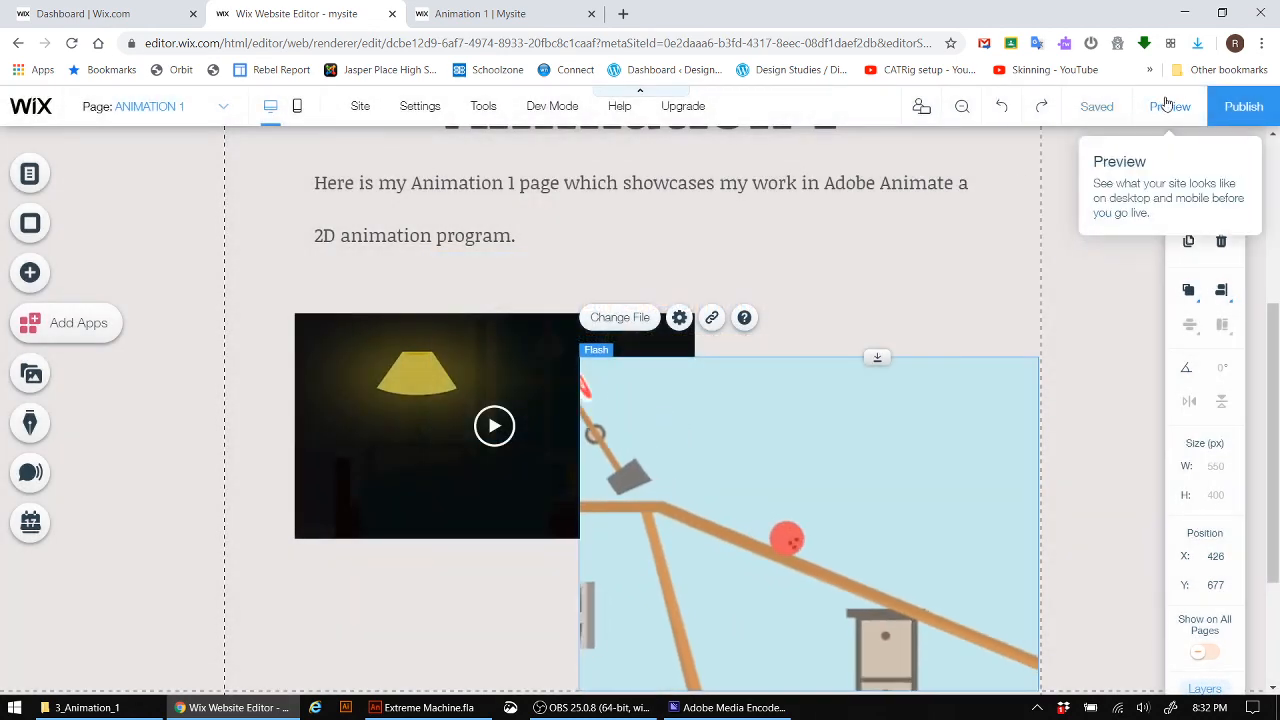
Step: Preview the ANIMATION 1 page and check the video player and the Flash animation
{"action": "left_click", "coordinate": [1158, 110]}
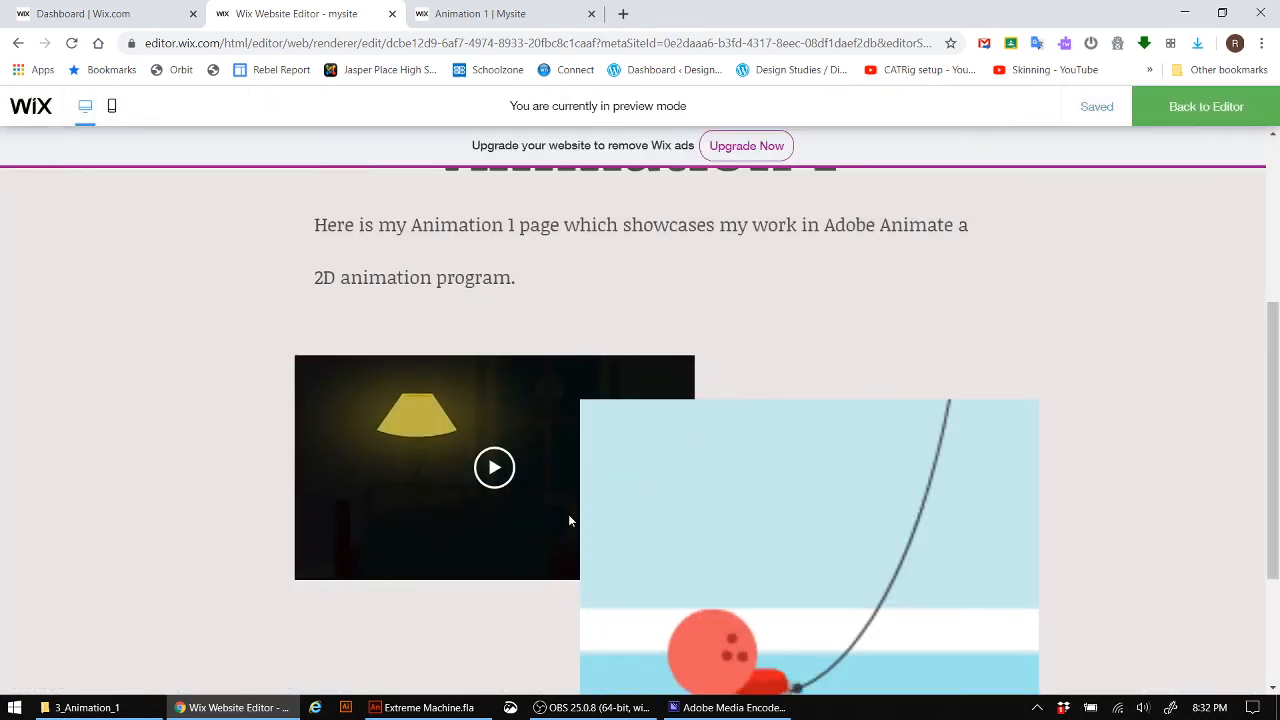
{"action": "scroll", "coordinate": [383, 518], "scroll_direction": "down", "scroll_amount": 1}
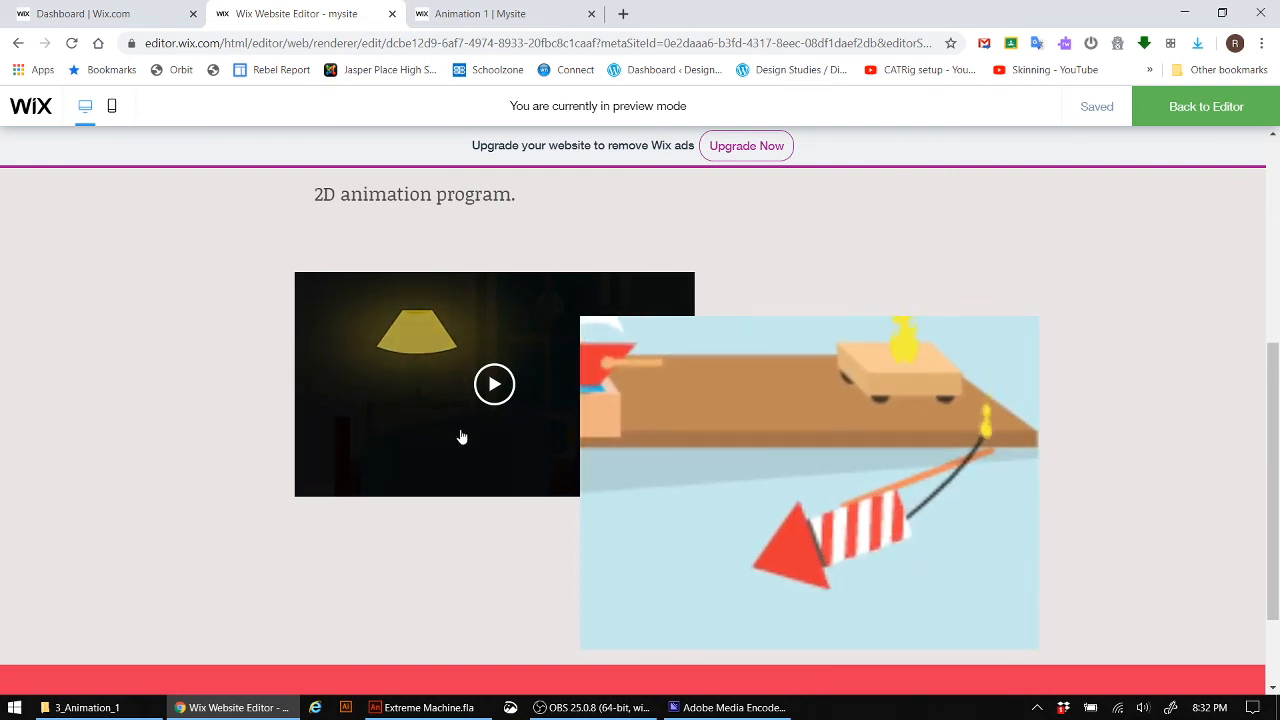
Step: Switch to the example Animation 1 site and review how its projects, from Bee Animation to Animated Vine, are presented
{"action": "left_click", "coordinate": [520, 15]}
{"action": "scroll", "coordinate": [380, 480], "scroll_direction": "down", "scroll_amount": 7}
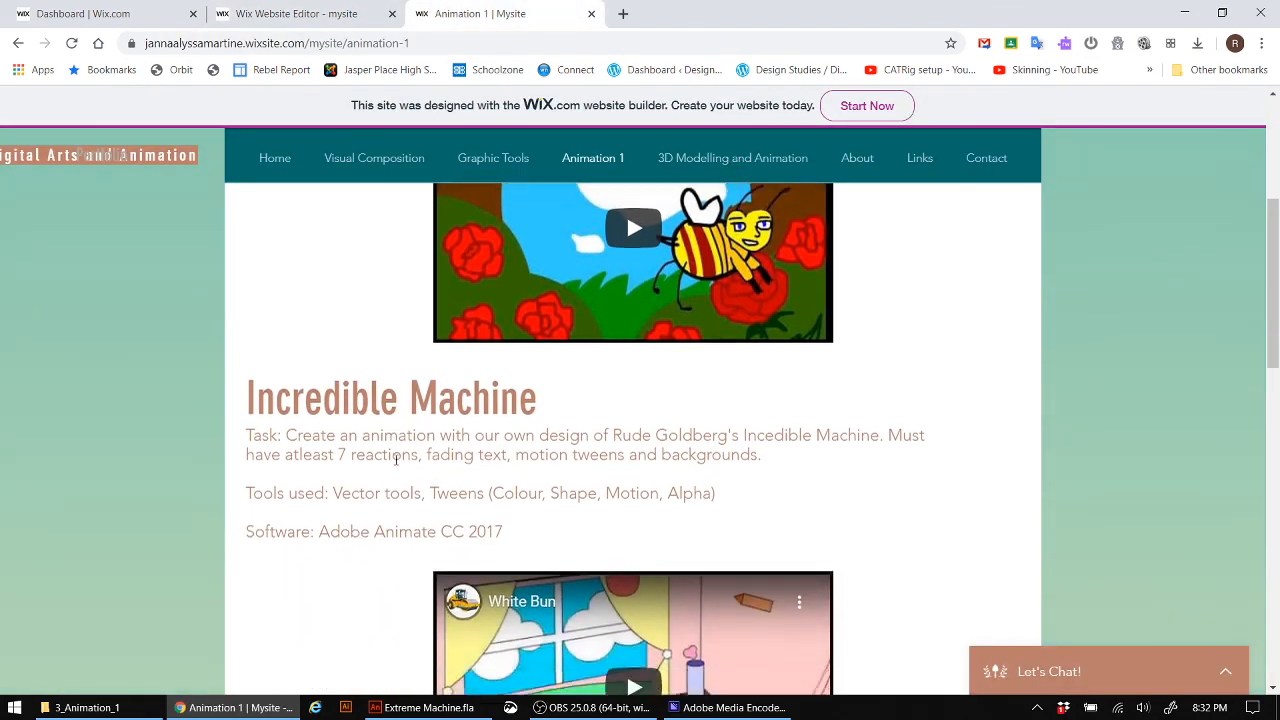
{"action": "scroll", "coordinate": [402, 462], "scroll_direction": "down", "scroll_amount": 5}
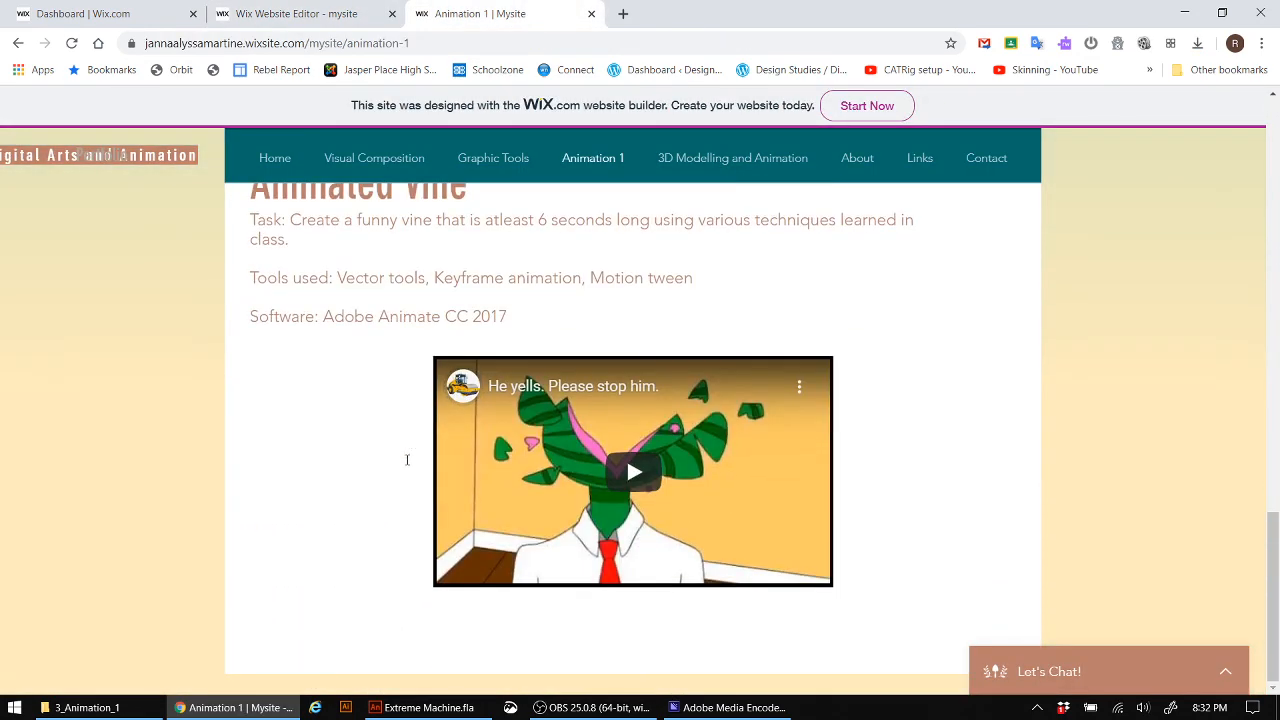
{"action": "scroll", "coordinate": [375, 456], "scroll_direction": "up", "scroll_amount": 8}
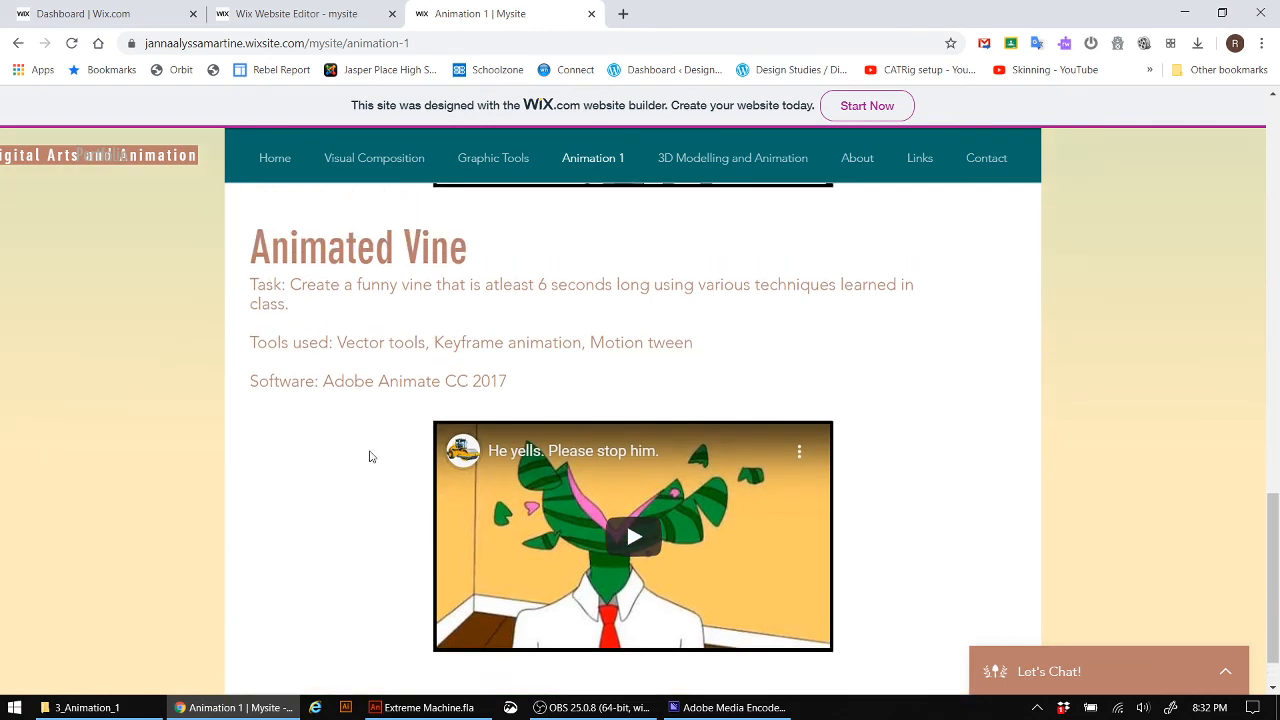
{"action": "scroll", "coordinate": [375, 420], "scroll_direction": "up", "scroll_amount": 5}
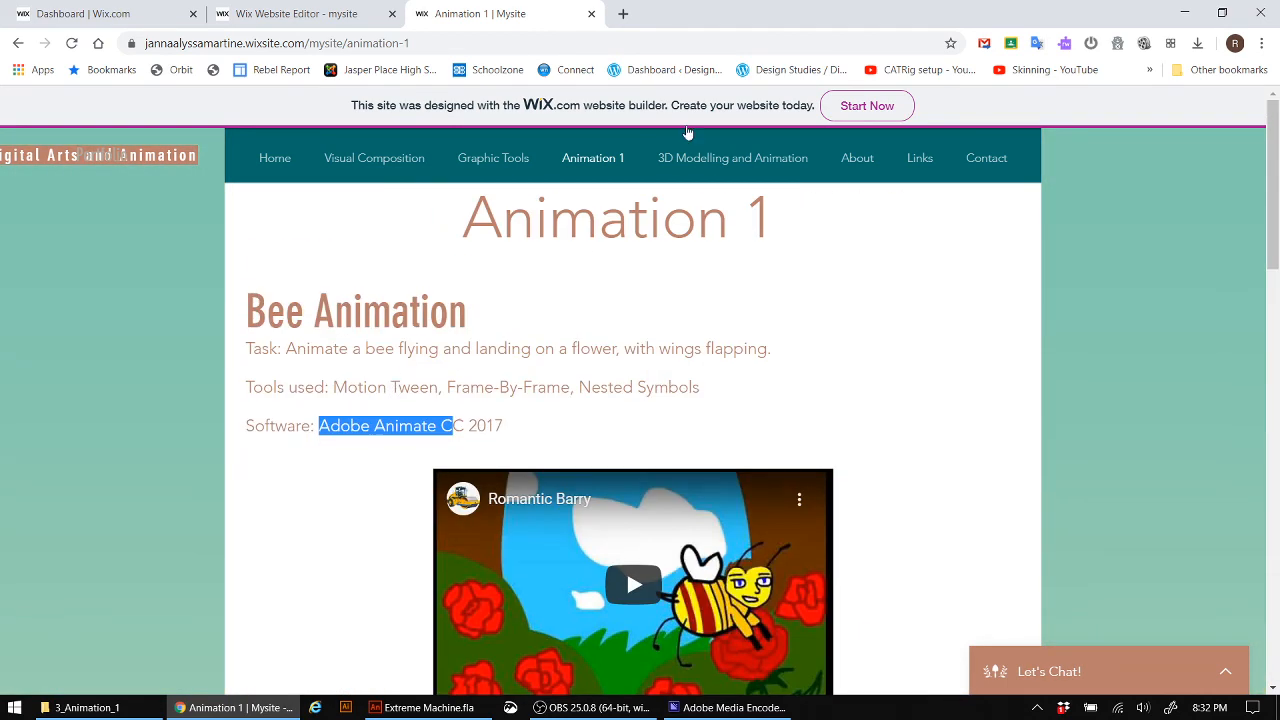